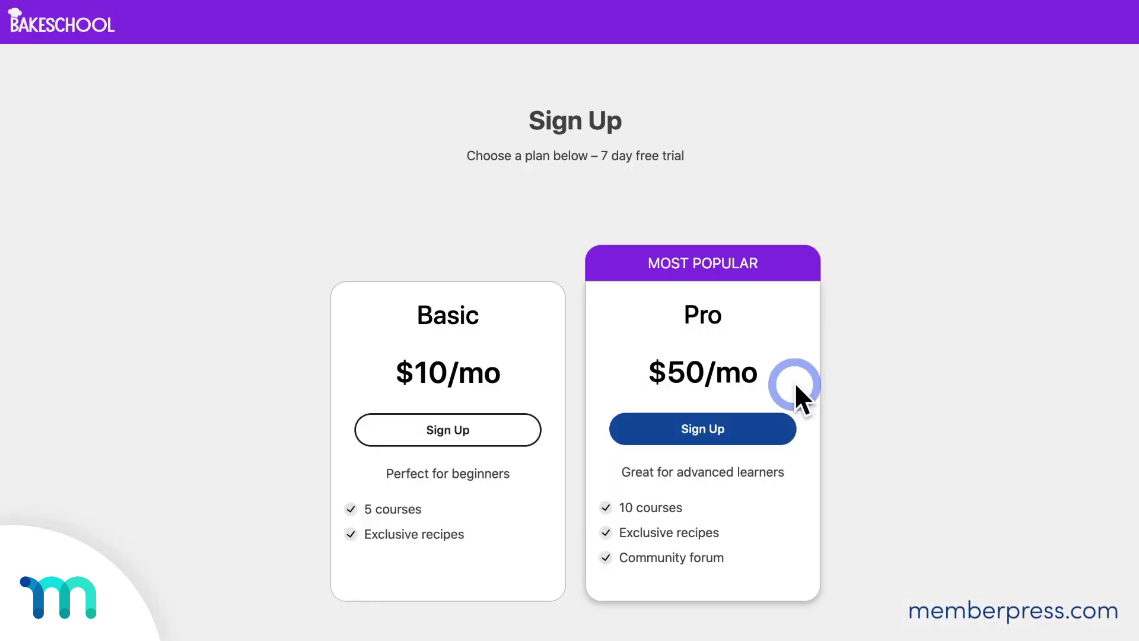
Step: Click Sign Up under the $50/mo Pro plan on the BakeSchool pricing page
{"action": "left_click", "coordinate": [742, 428]}
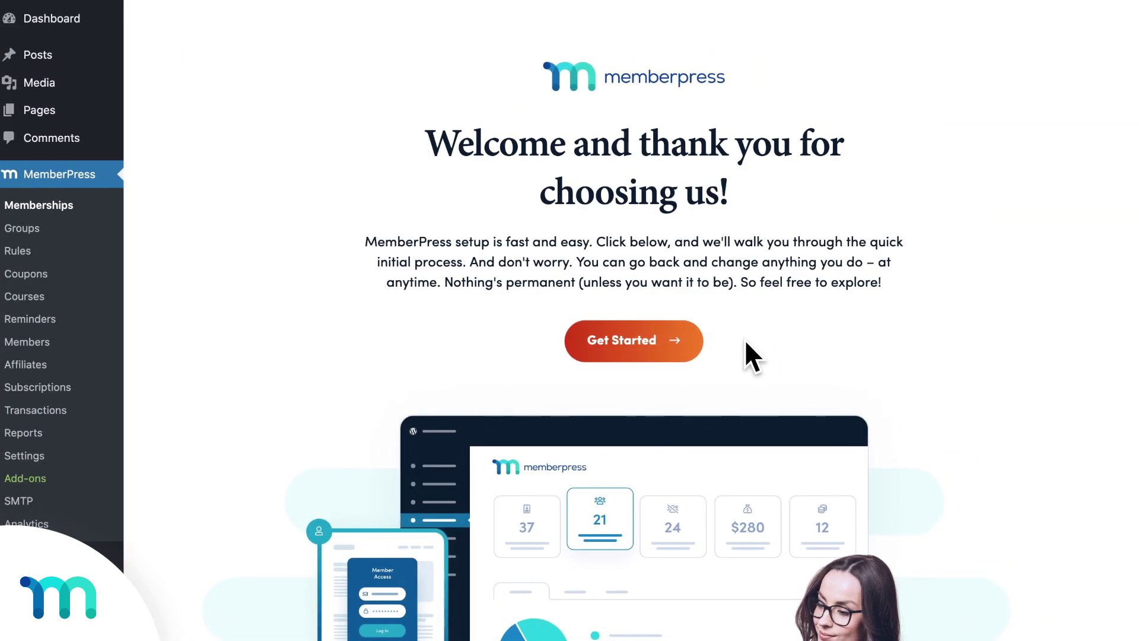
Step: Run the setup wizard, saving the Recipes page protection rule, then browse Groups and Courses
{"action": "left_click", "coordinate": [679, 340]}
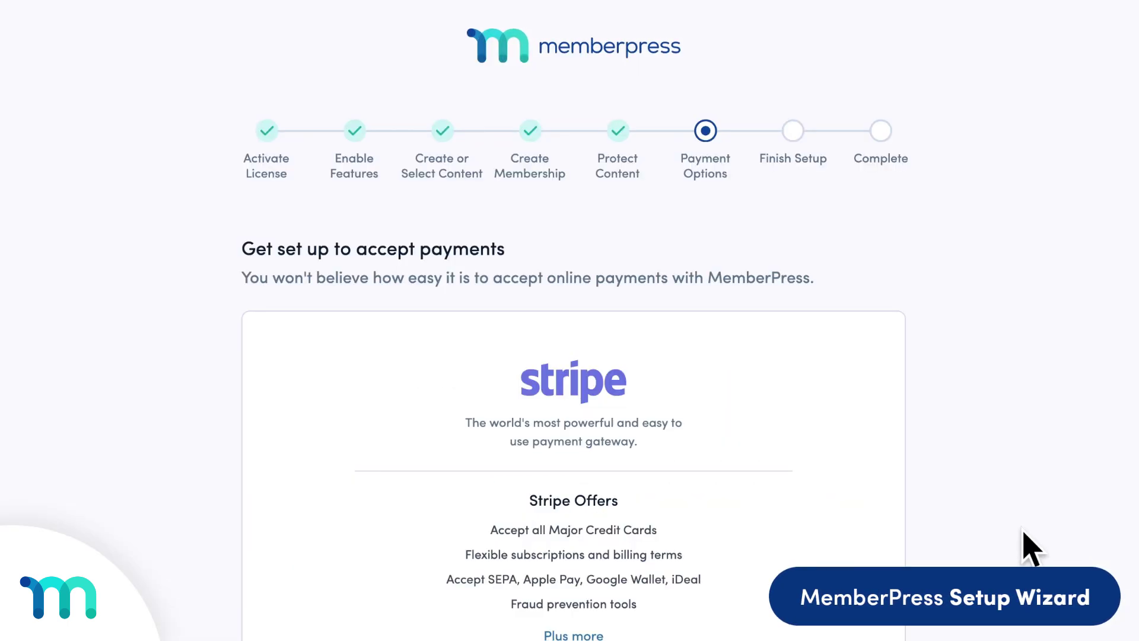
{"action": "scroll", "coordinate": [1032, 547], "scroll_direction": "down", "scroll_amount": 2}
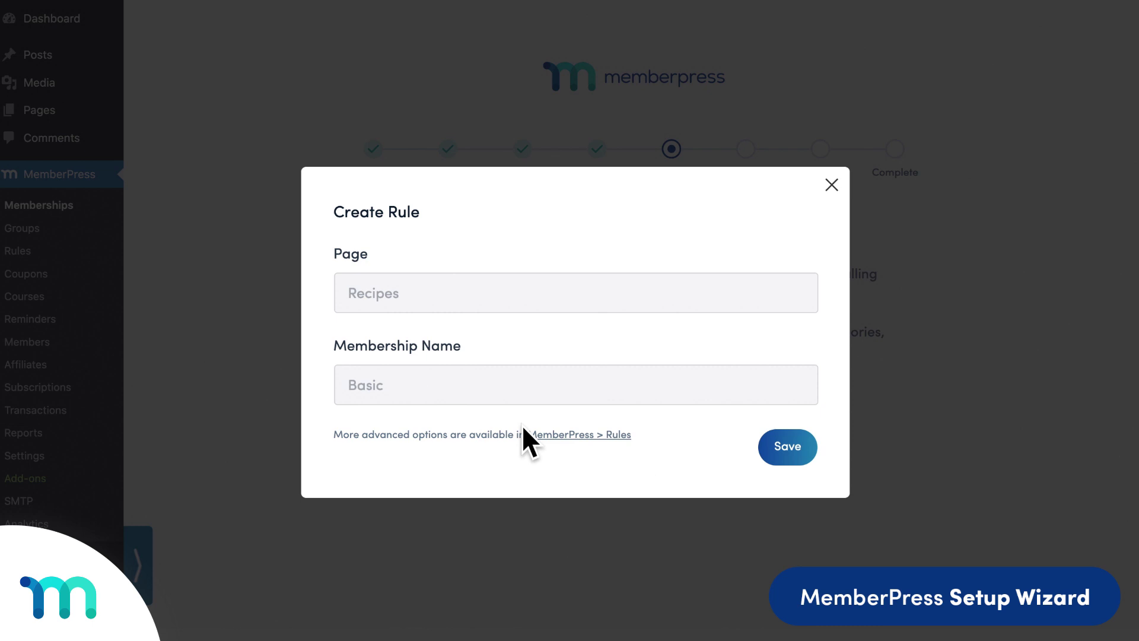
{"action": "left_click", "coordinate": [790, 447]}
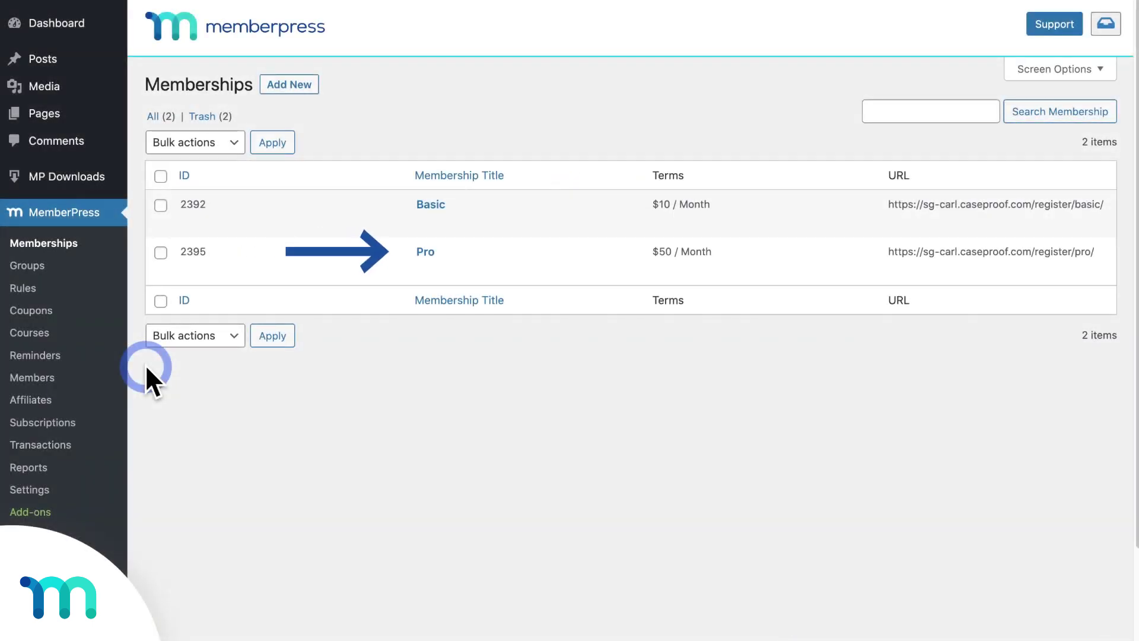
{"action": "left_click", "coordinate": [31, 267]}
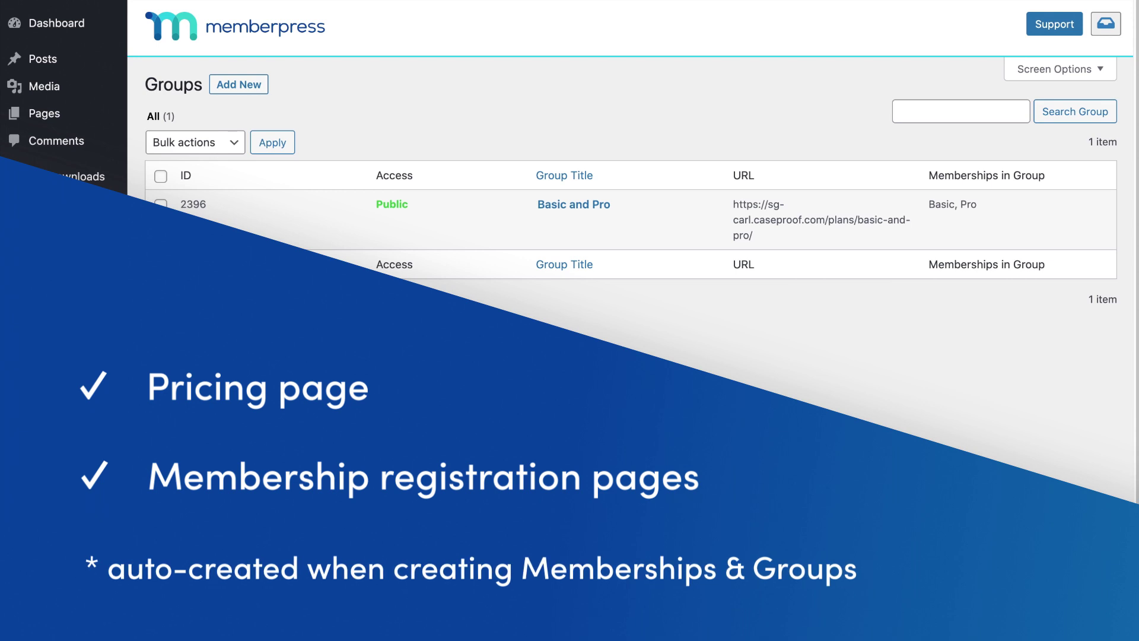
{"action": "left_click", "coordinate": [31, 333]}
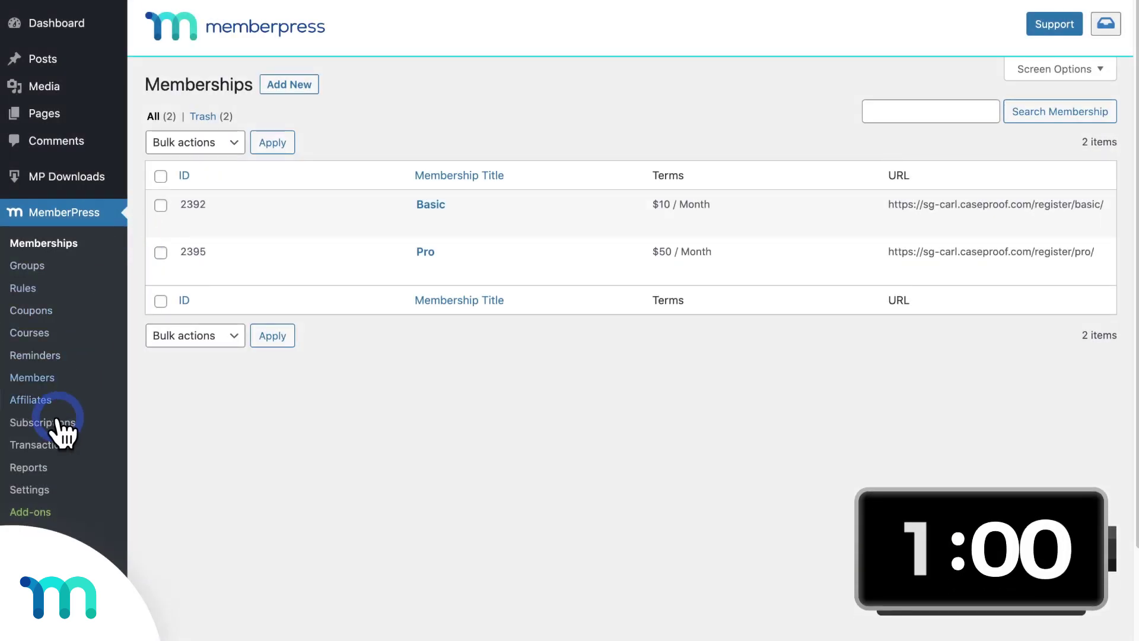
Step: Set the white BakeSchool image as the ReadyLaunch logo
{"action": "left_click", "coordinate": [31, 490]}
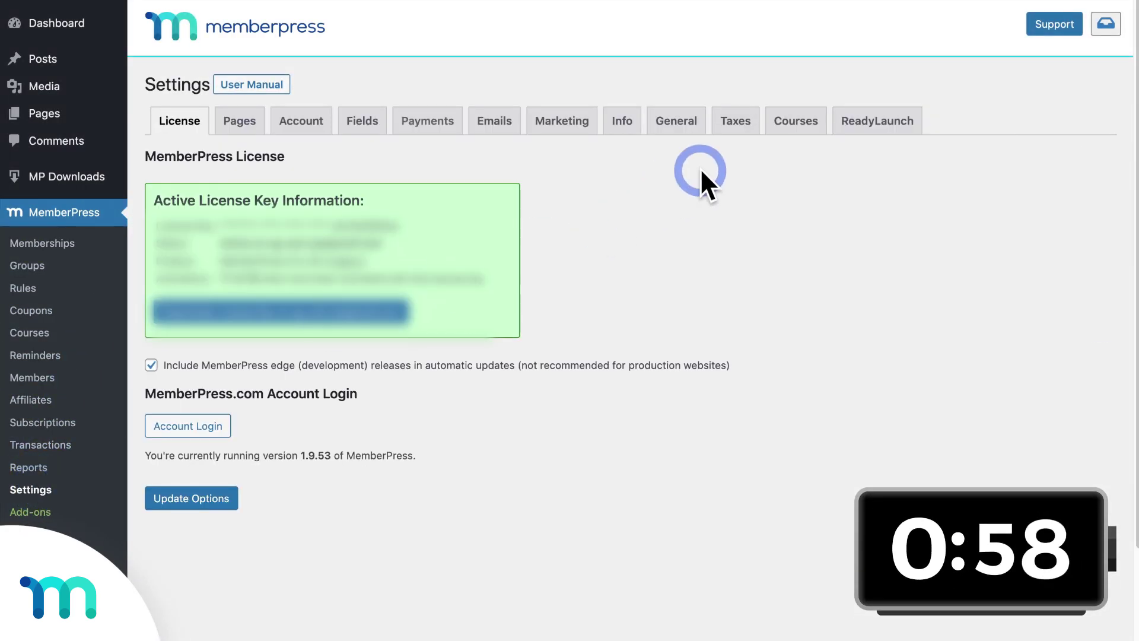
{"action": "left_click", "coordinate": [871, 126]}
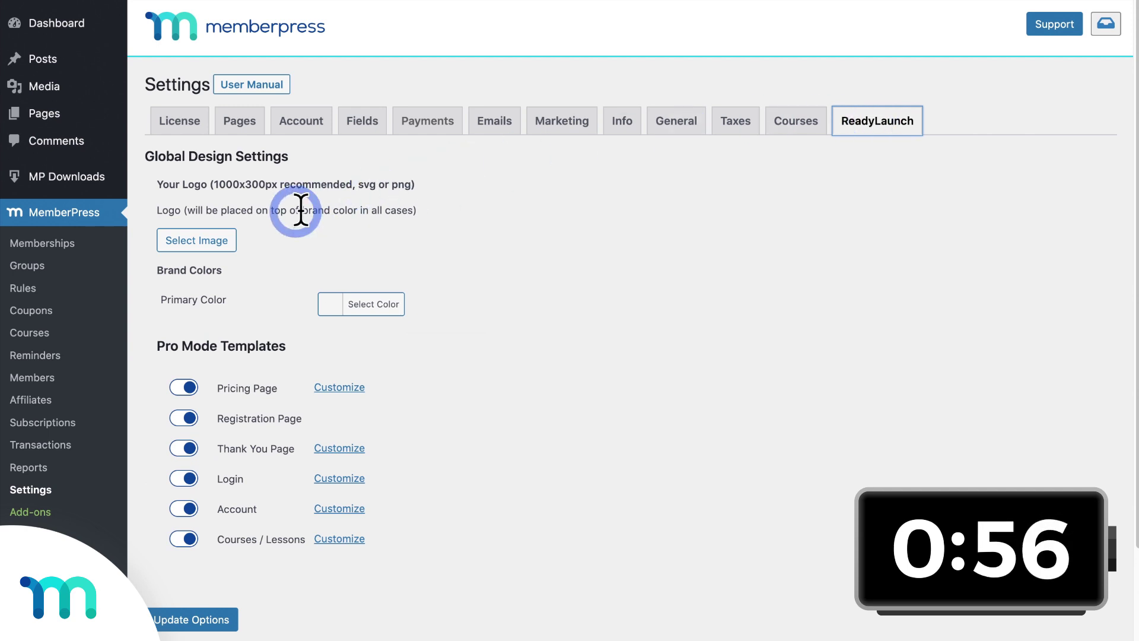
{"action": "left_click", "coordinate": [231, 242]}
{"action": "left_click", "coordinate": [115, 305]}
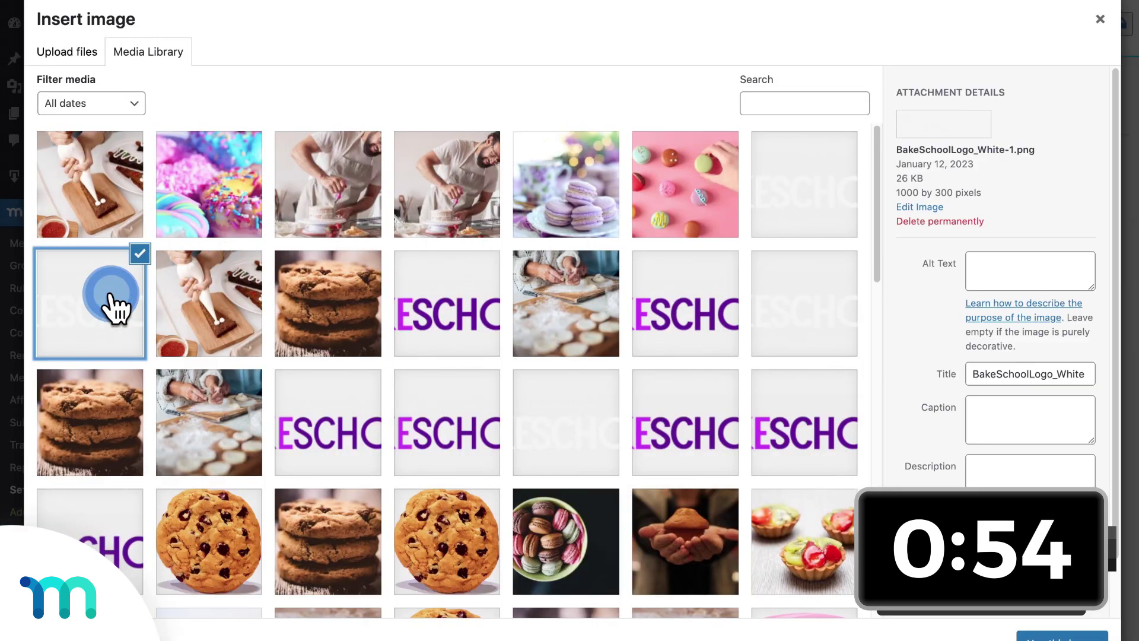
{"action": "left_click", "coordinate": [1054, 636]}
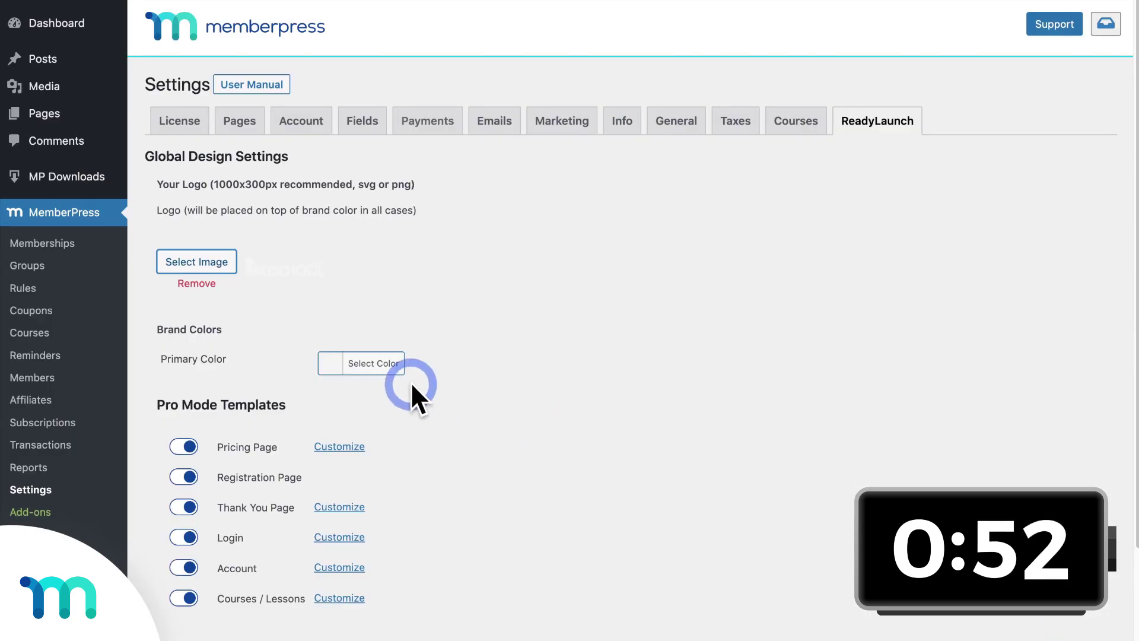
Step: Paste a purple hex value as the ReadyLaunch primary colour
{"action": "left_click", "coordinate": [331, 368]}
{"action": "left_click_drag", "start_coordinate": [453, 364], "coordinate": [397, 373]}
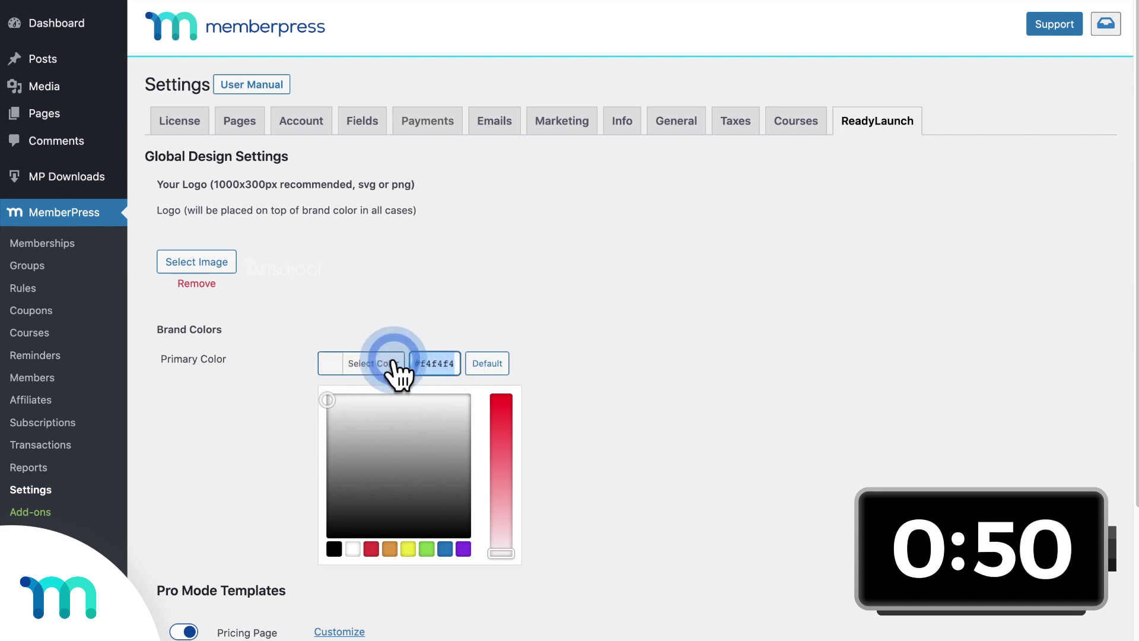
{"action": "key", "text": "ctrl+v"}
{"action": "left_click", "coordinate": [580, 344]}
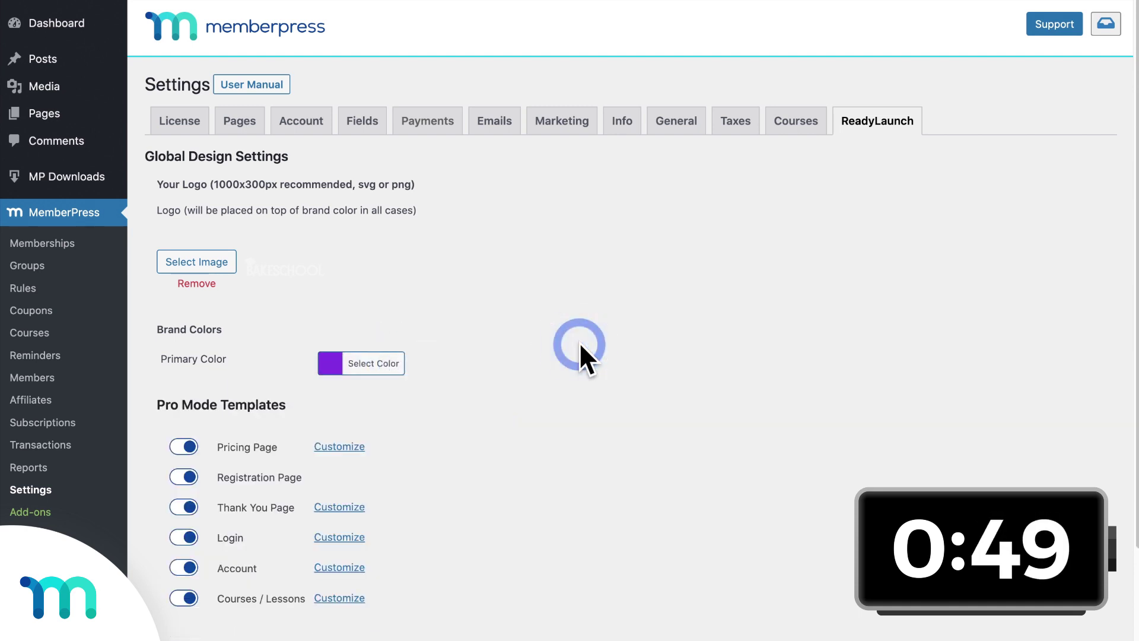
Step: Title the pricing page 'Sign Up' with subheadline 'Choose a plan below – 7 day free trial' and update
{"action": "left_click", "coordinate": [340, 449]}
{"action": "left_click", "coordinate": [505, 221]}
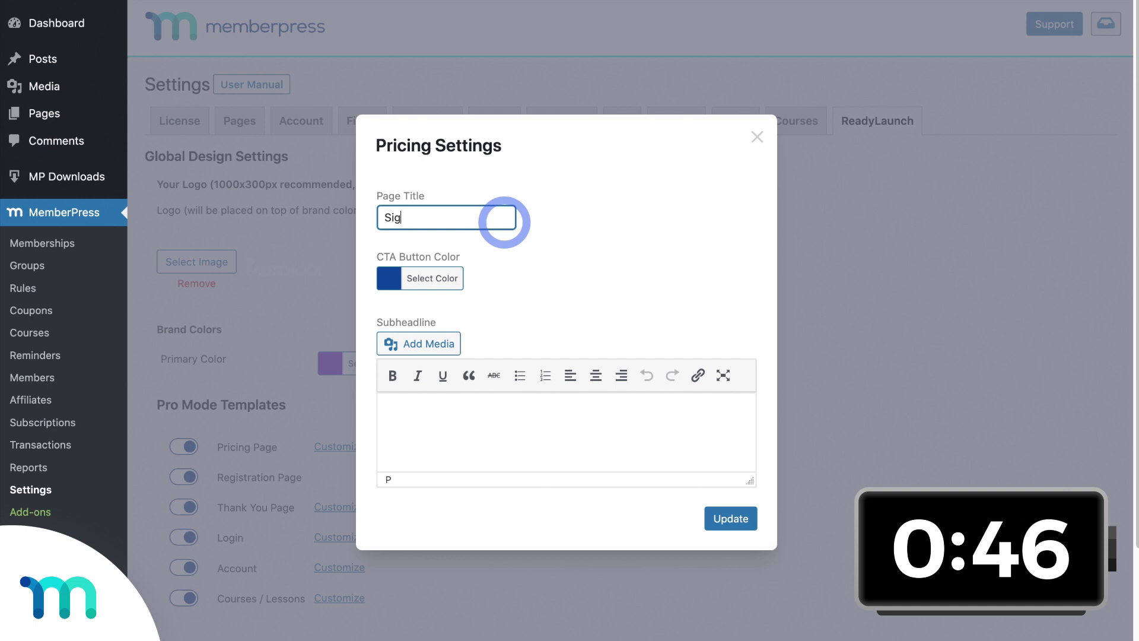
{"action": "left_click", "coordinate": [527, 414]}
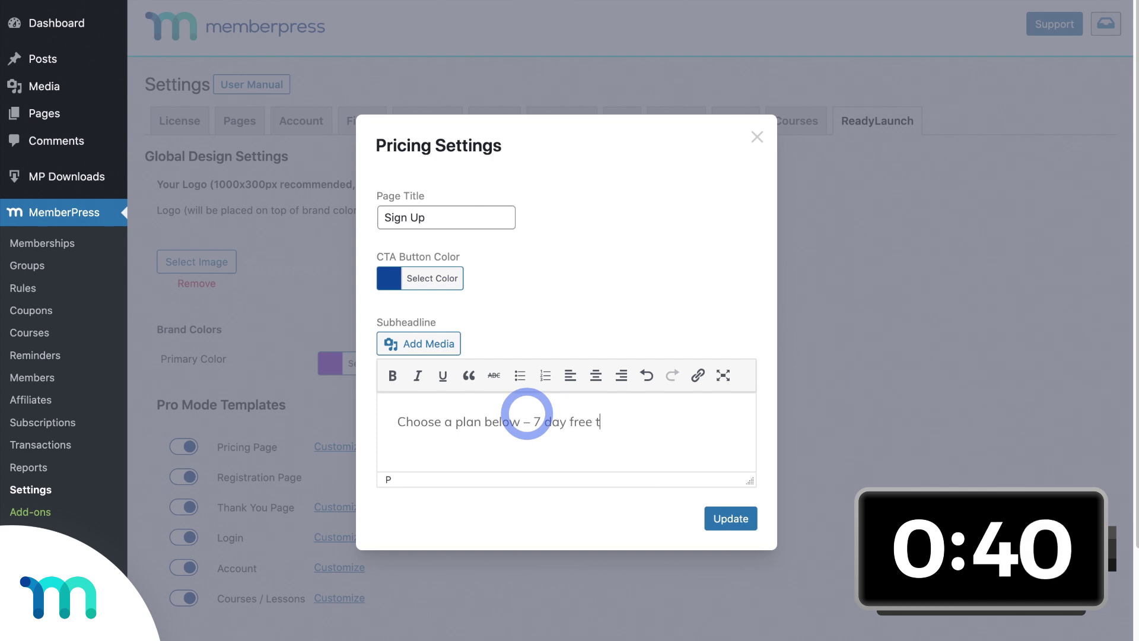
{"action": "left_click", "coordinate": [727, 520]}
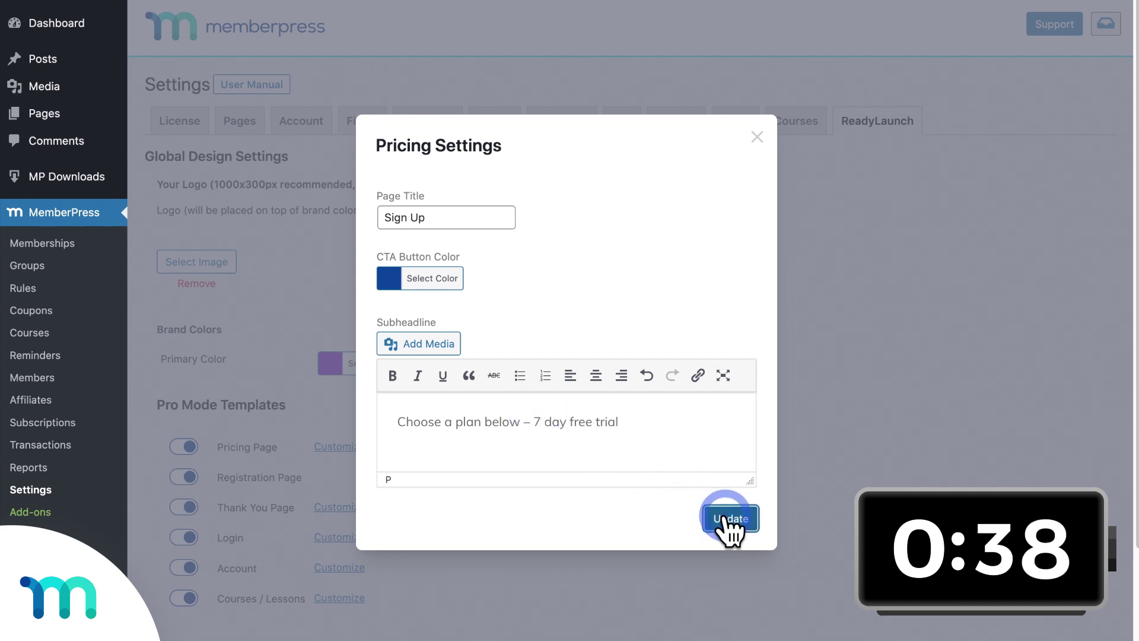
{"action": "scroll", "coordinate": [727, 528], "scroll_direction": "down", "scroll_amount": 3}
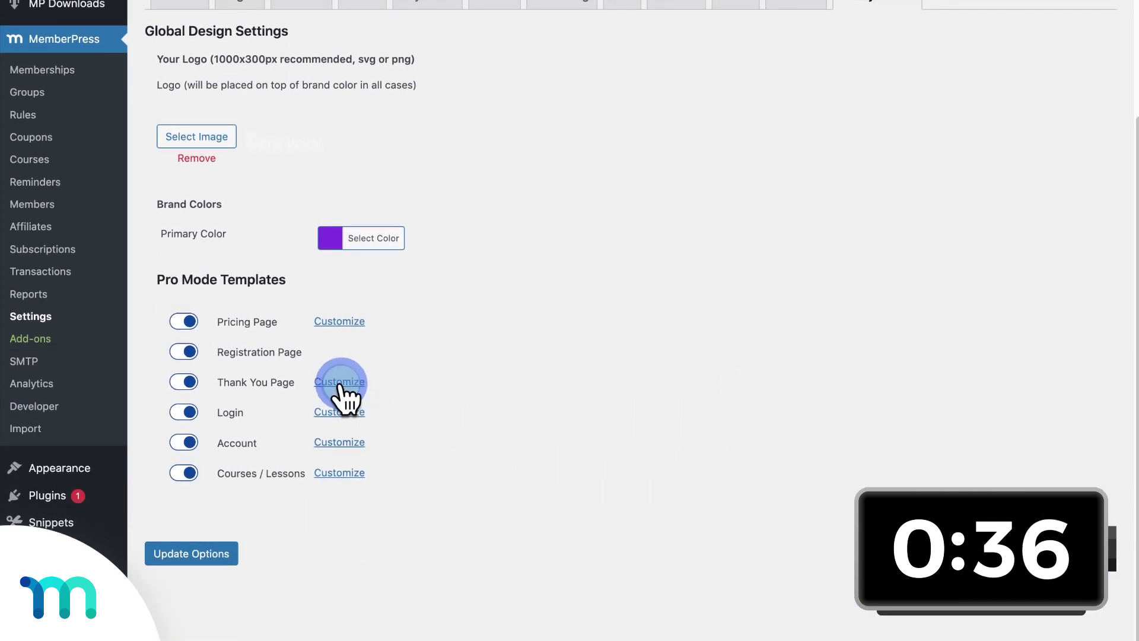
Step: Enable the login page welcome image with the uploaded stacked-cookies photo and save
{"action": "left_click", "coordinate": [340, 381]}
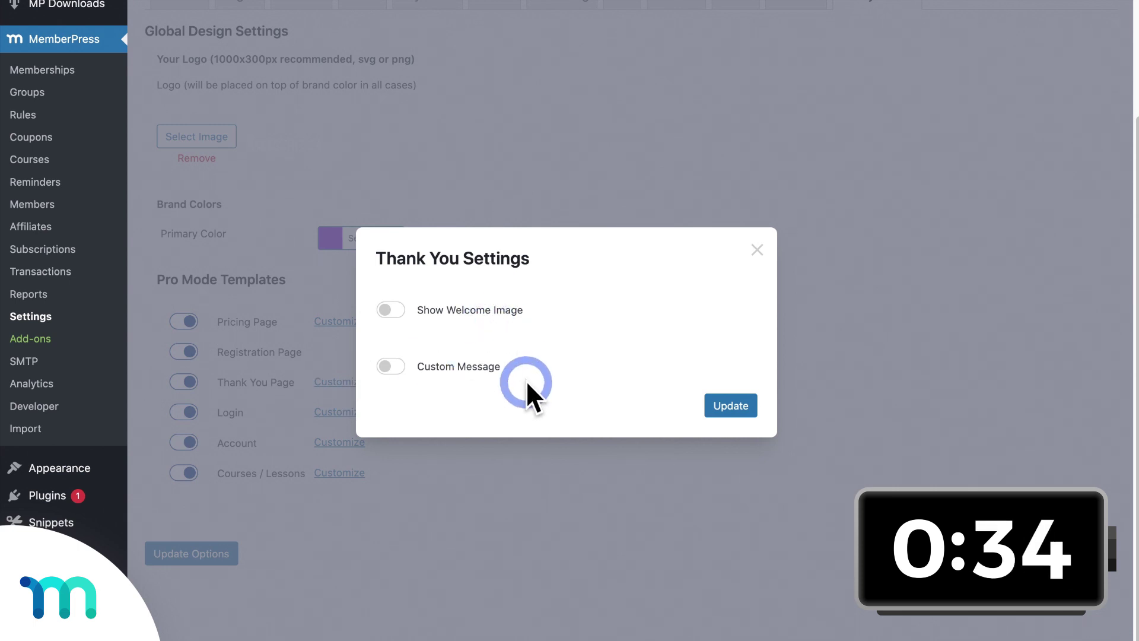
{"action": "left_click", "coordinate": [758, 242]}
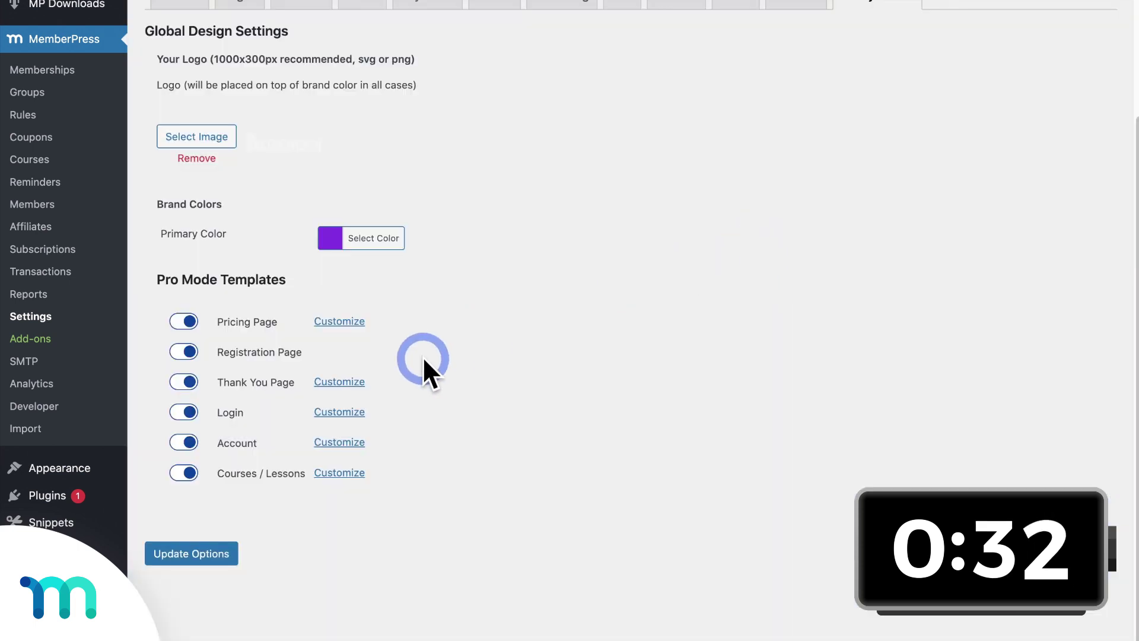
{"action": "left_click", "coordinate": [340, 414]}
{"action": "left_click", "coordinate": [390, 330]}
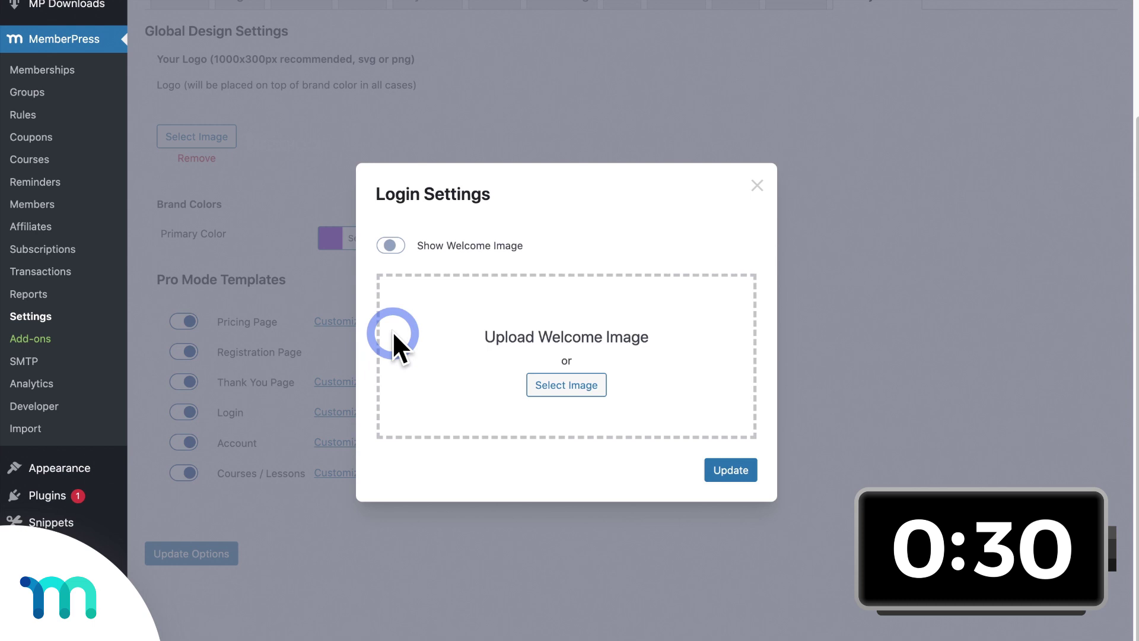
{"action": "left_click", "coordinate": [555, 384]}
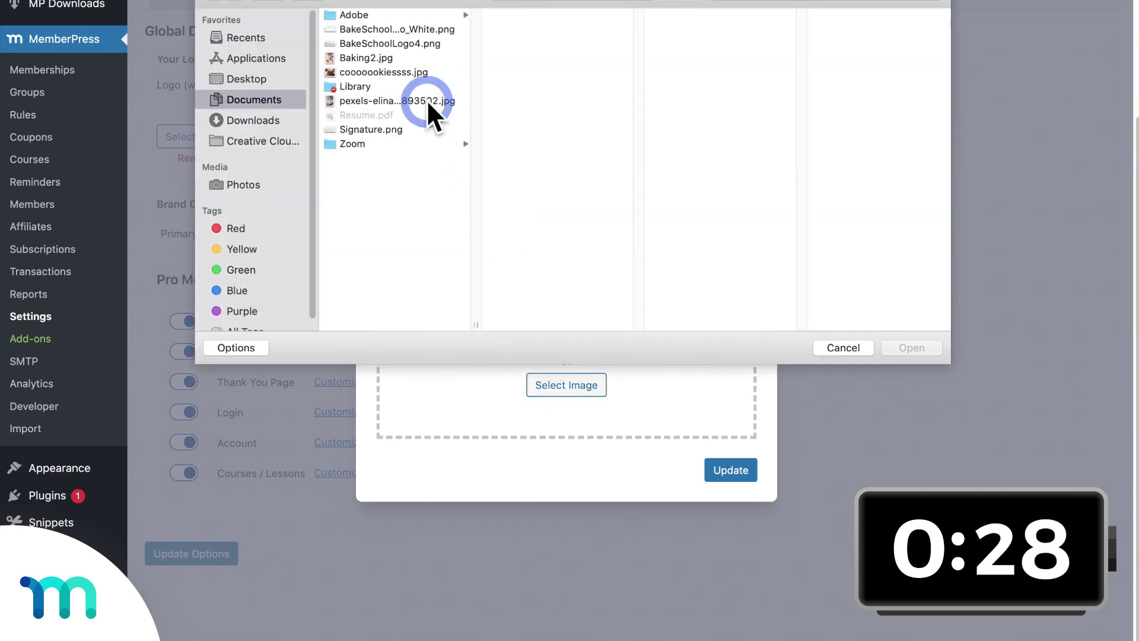
{"action": "left_click", "coordinate": [897, 348]}
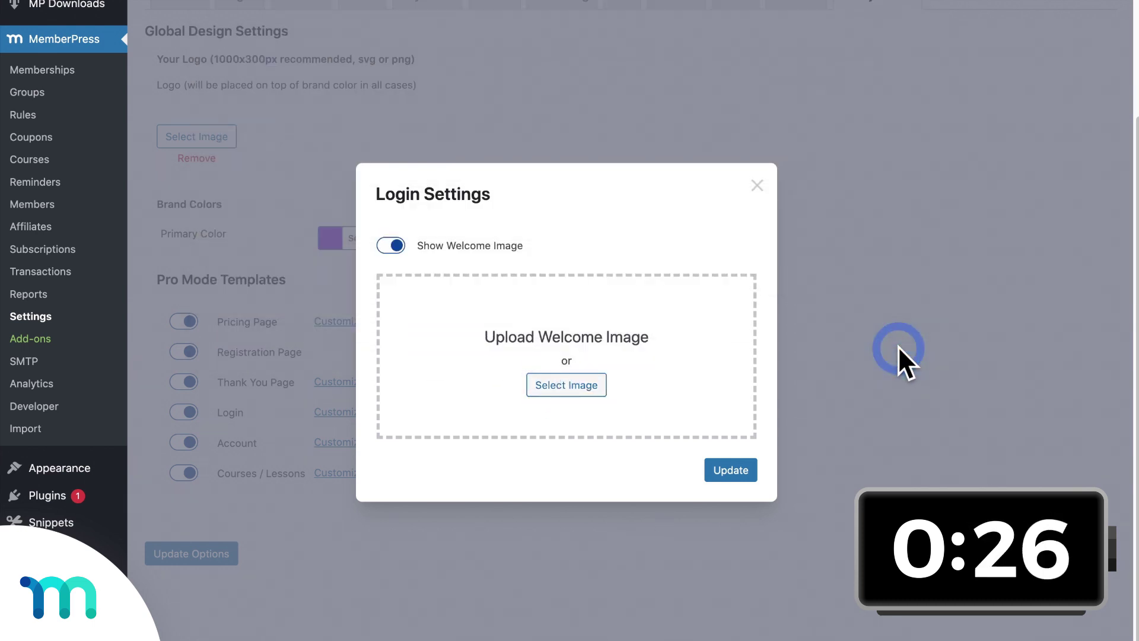
{"action": "left_click", "coordinate": [756, 453]}
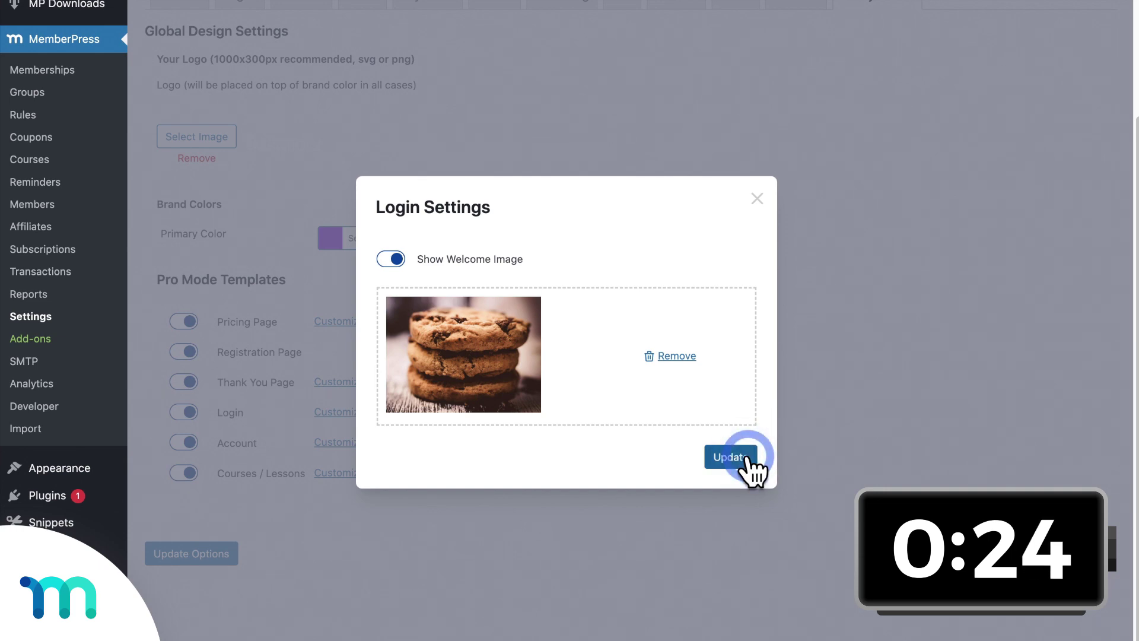
{"action": "left_click", "coordinate": [748, 458]}
Step: Enable the account page welcome image using an uploaded pastry-piping photo and save
{"action": "scroll", "coordinate": [750, 465], "scroll_direction": "down", "scroll_amount": 3}
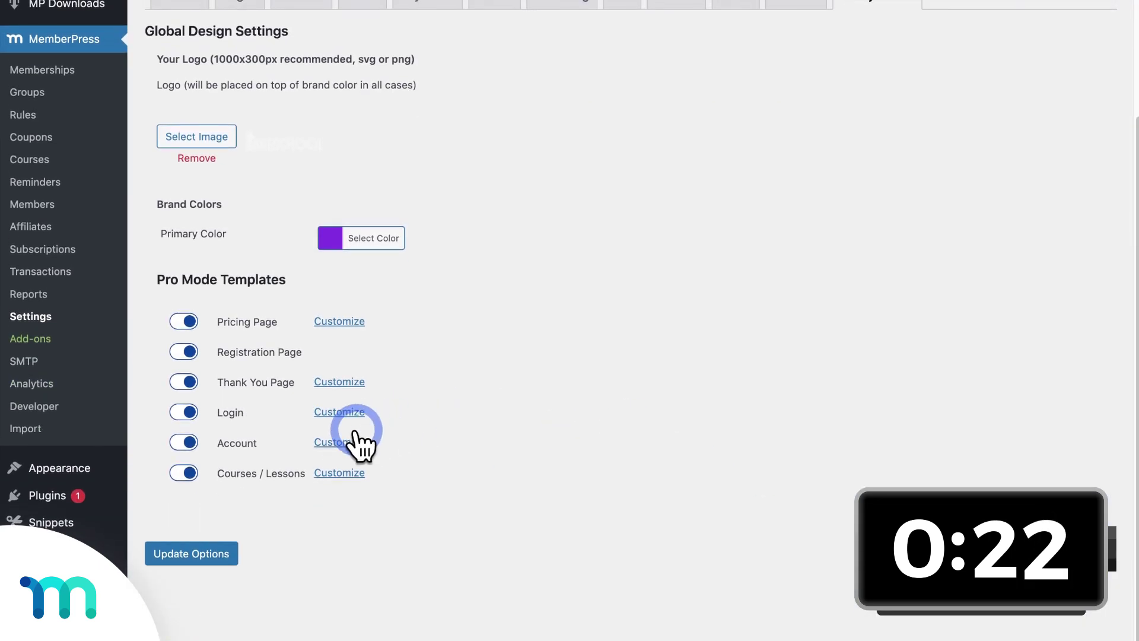
{"action": "left_click", "coordinate": [340, 442]}
{"action": "left_click", "coordinate": [397, 328]}
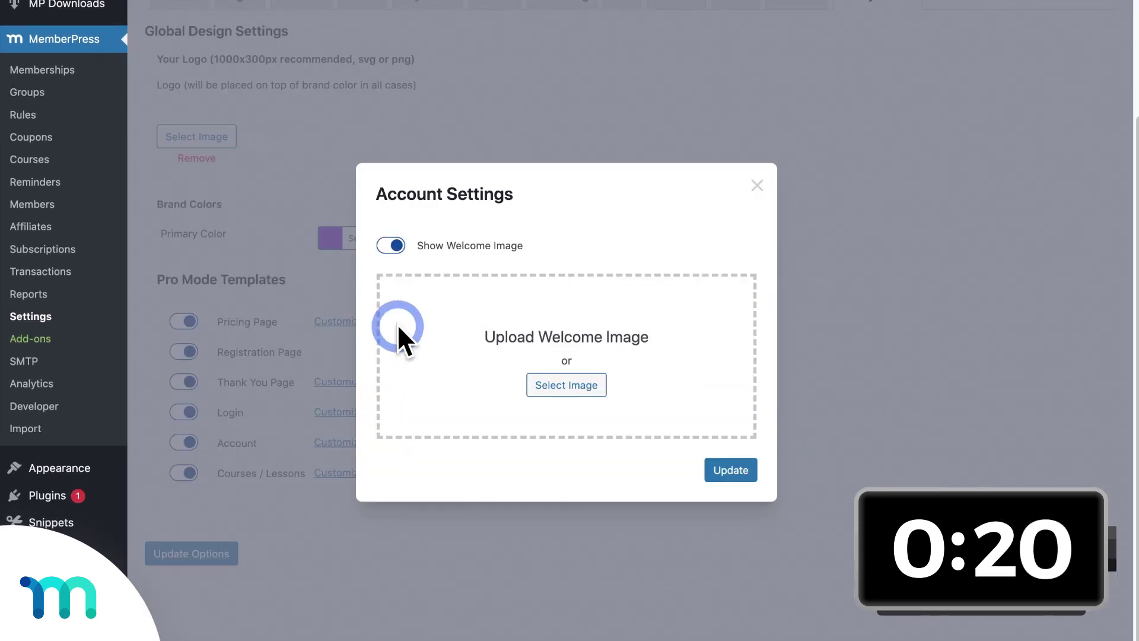
{"action": "left_click", "coordinate": [560, 384]}
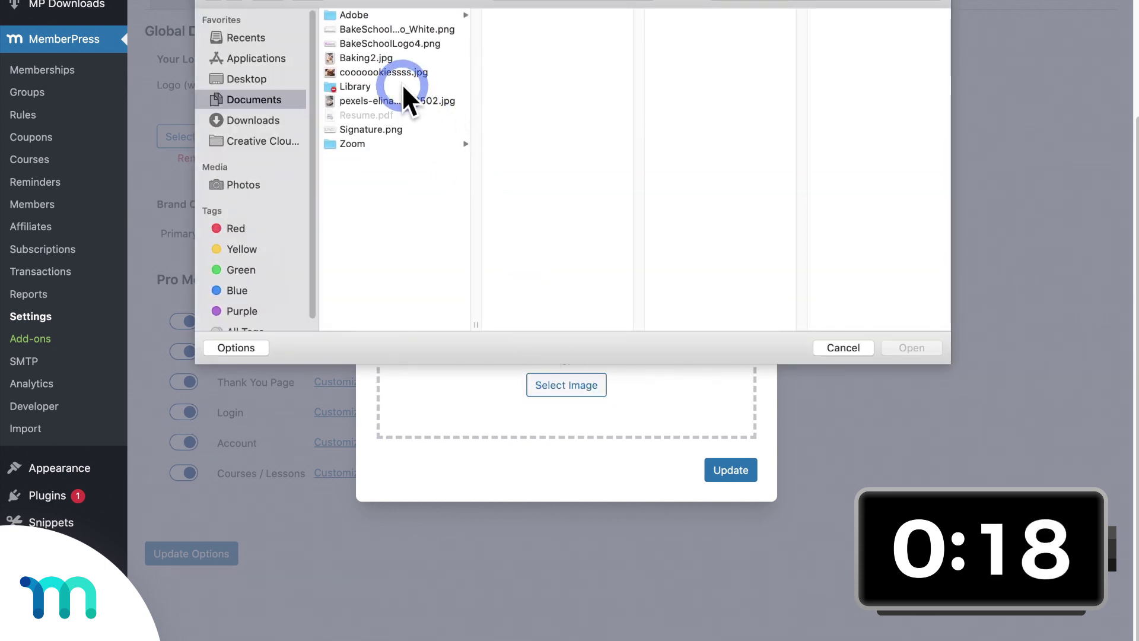
{"action": "left_click", "coordinate": [381, 57]}
{"action": "left_click", "coordinate": [907, 349]}
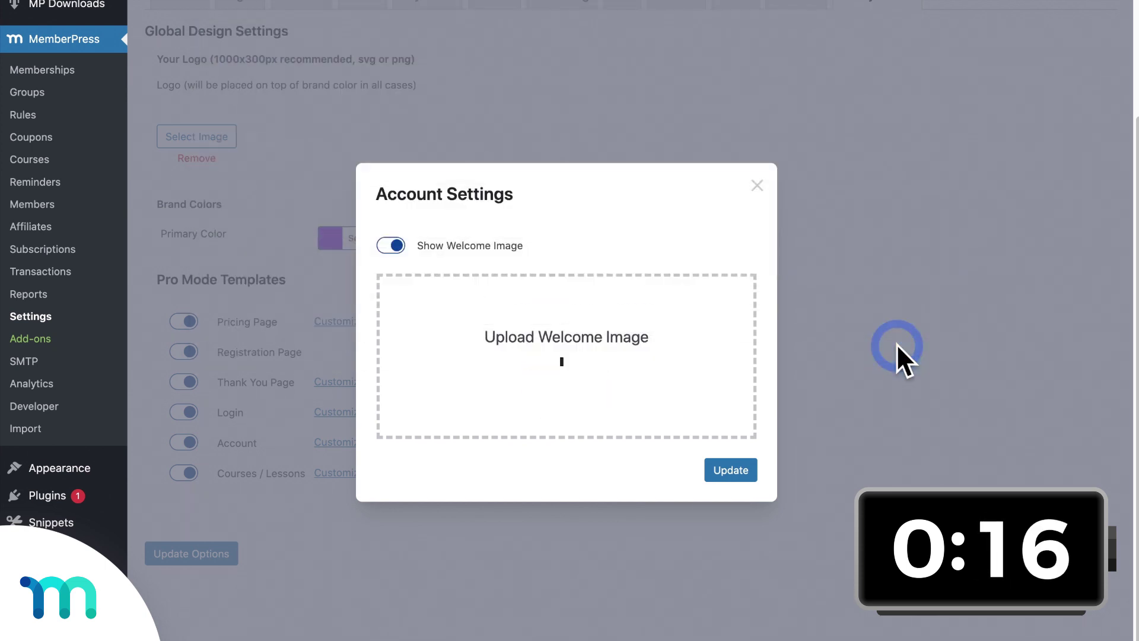
{"action": "left_click", "coordinate": [743, 515]}
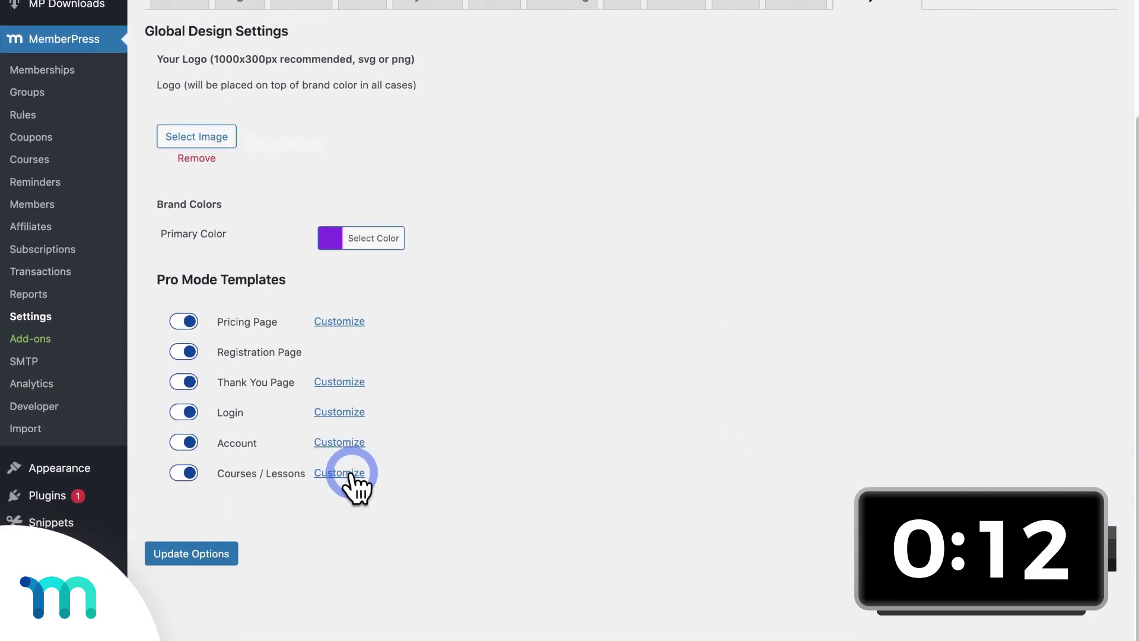
Step: Set the courses brand colour to purple #8224e3
{"action": "left_click", "coordinate": [351, 472]}
{"action": "left_click", "coordinate": [444, 105]}
{"action": "left_click", "coordinate": [493, 104]}
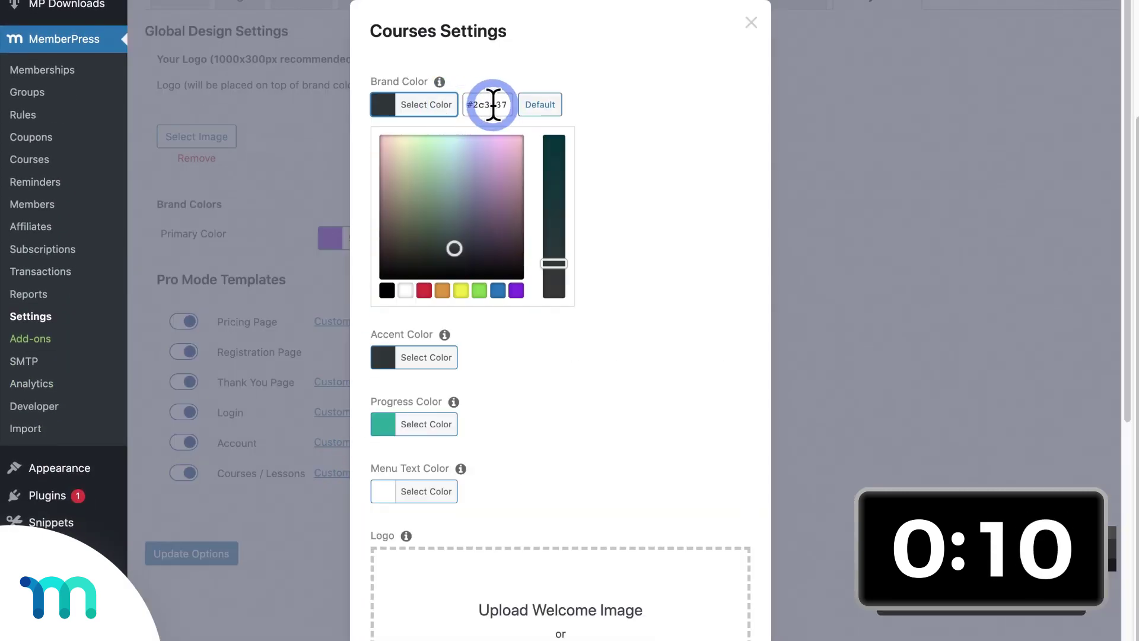
{"action": "left_click_drag", "start_coordinate": [506, 105], "coordinate": [461, 113]}
{"action": "type", "text": "#8224e3"}
{"action": "left_click", "coordinate": [628, 152]}
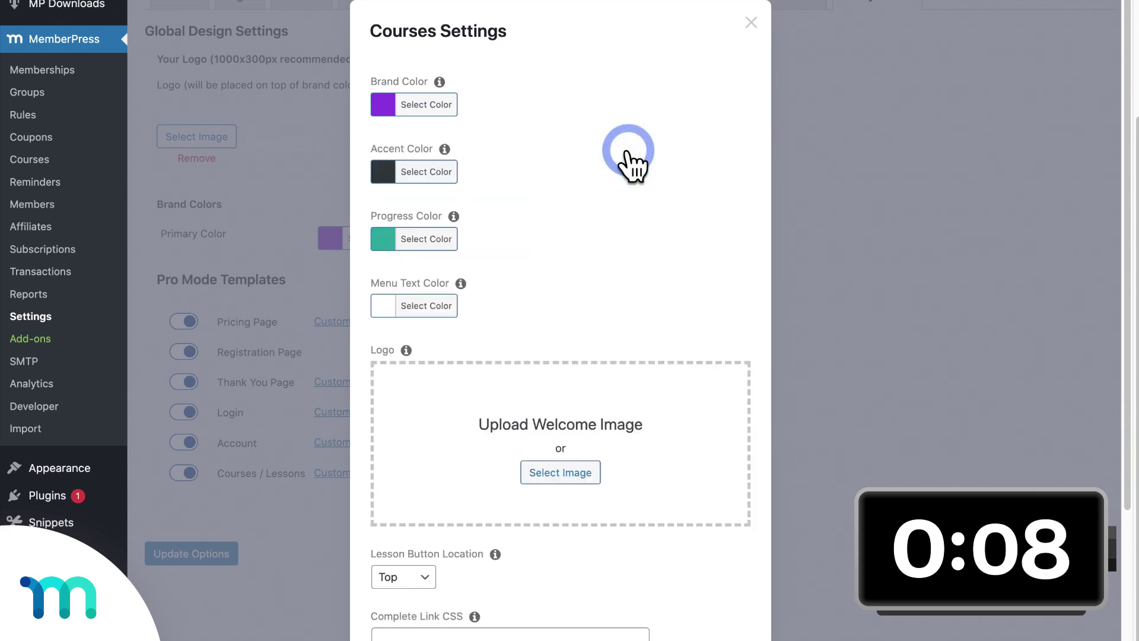
Step: Load BakeSchoolLogo_White.png as the courses logo and save the design
{"action": "left_click", "coordinate": [557, 476]}
{"action": "left_click", "coordinate": [499, 240]}
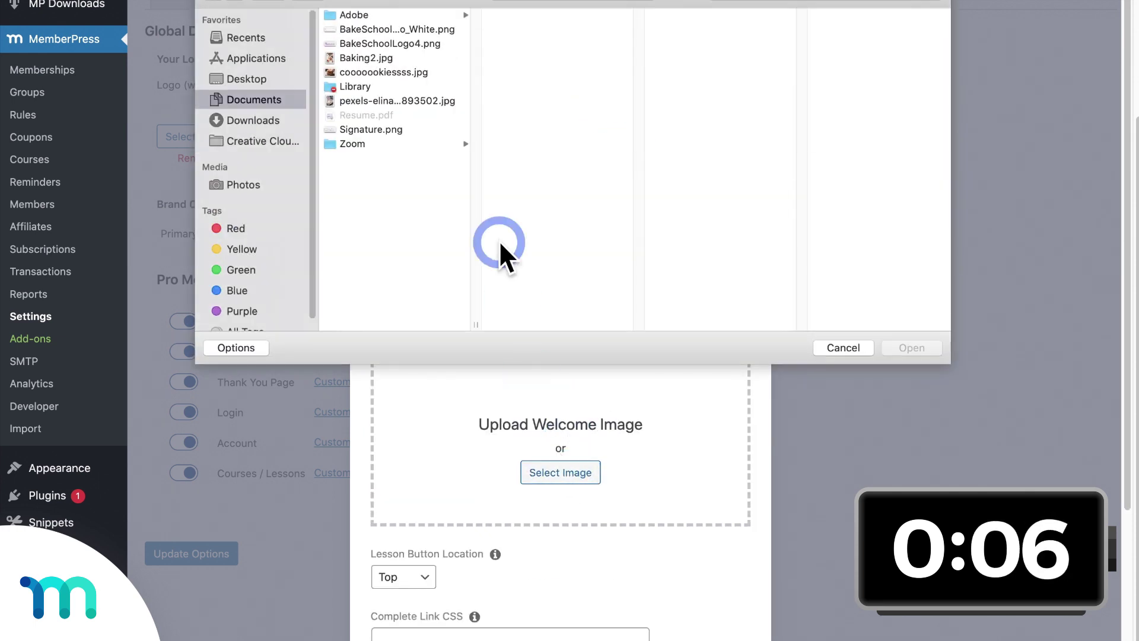
{"action": "left_click", "coordinate": [435, 30]}
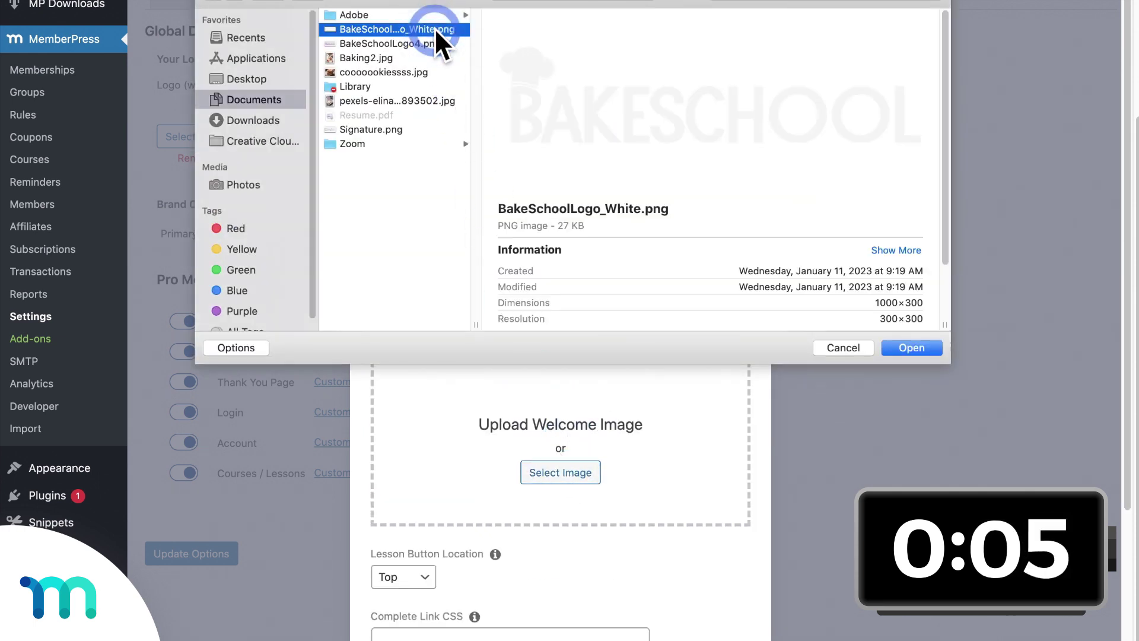
{"action": "left_click", "coordinate": [899, 348]}
{"action": "scroll", "coordinate": [676, 474], "scroll_direction": "down", "scroll_amount": 3}
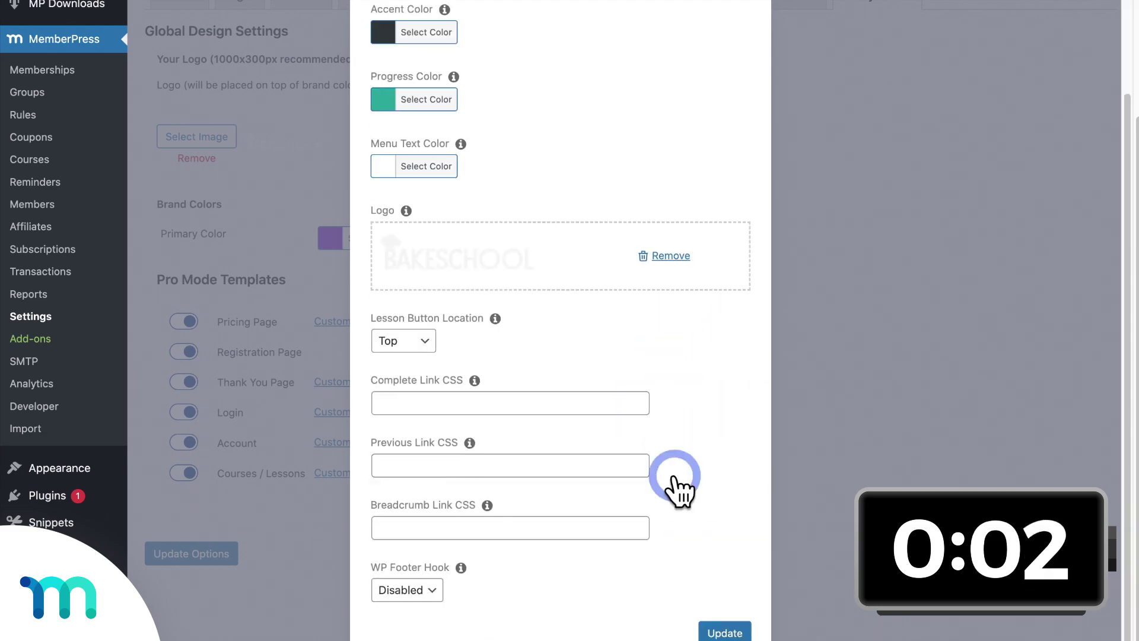
{"action": "left_click", "coordinate": [717, 633]}
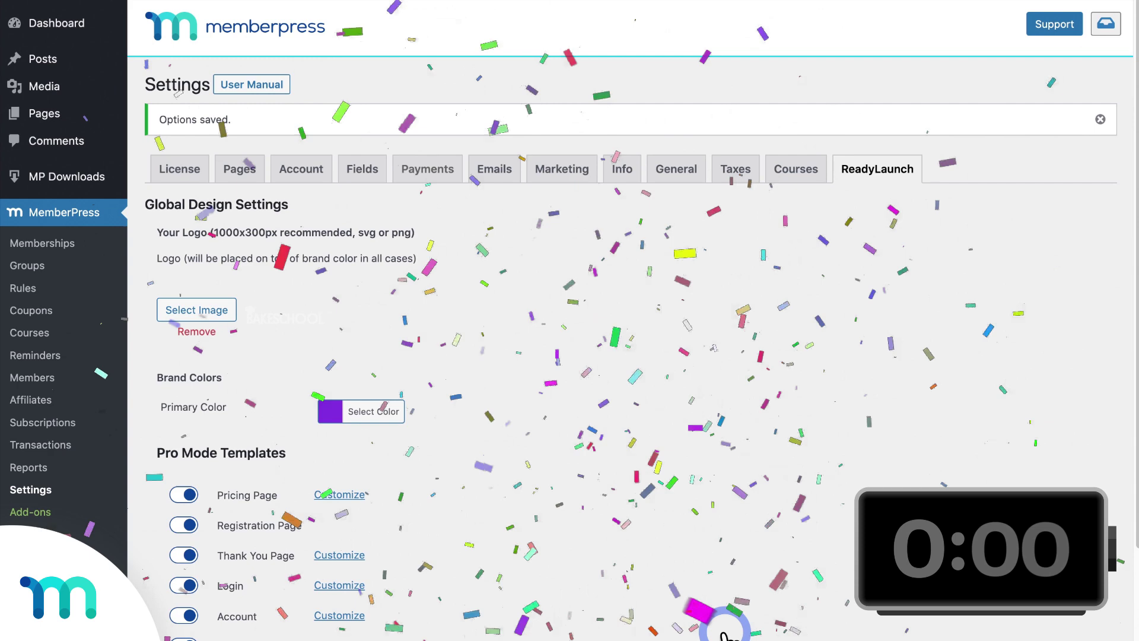
Step: Open the Basic and Pro group's sign-up page in an incognito window
{"action": "left_click", "coordinate": [38, 265]}
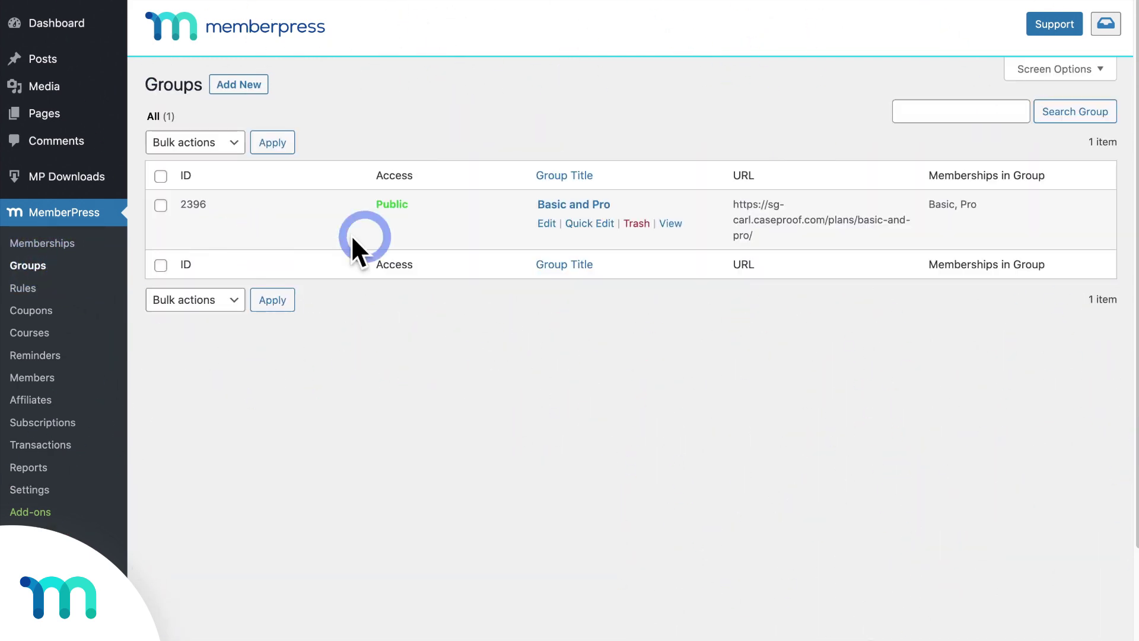
{"action": "right_click", "coordinate": [667, 223]}
{"action": "left_click", "coordinate": [716, 260]}
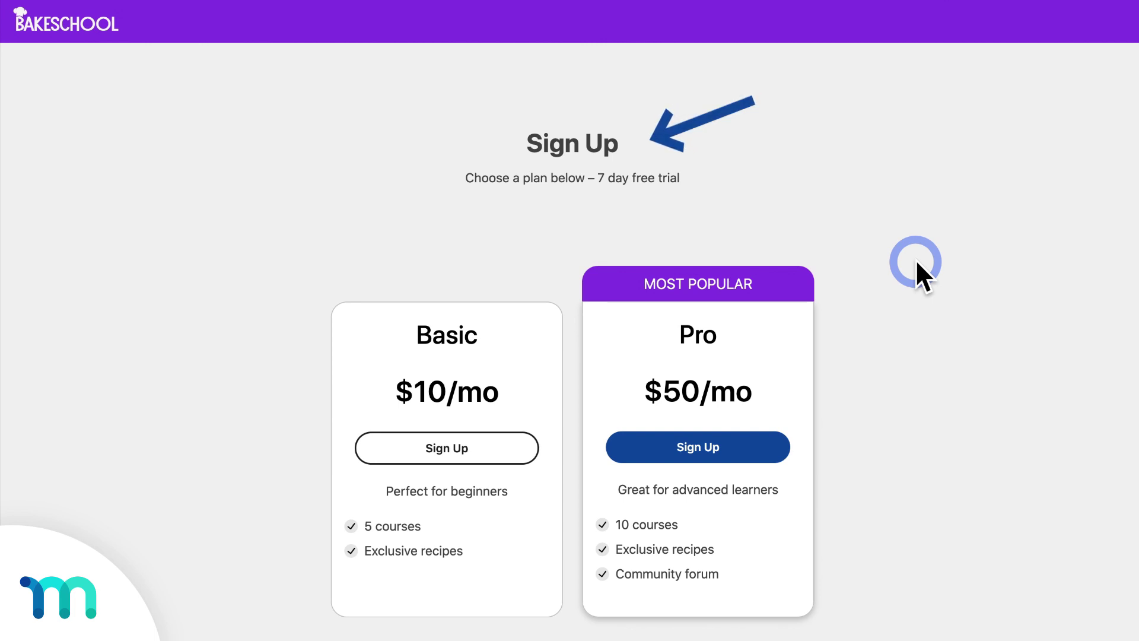
Step: Choose Pro and enter billing address 111 Main St., New York, United States, Alabama, 90210
{"action": "left_click", "coordinate": [710, 448]}
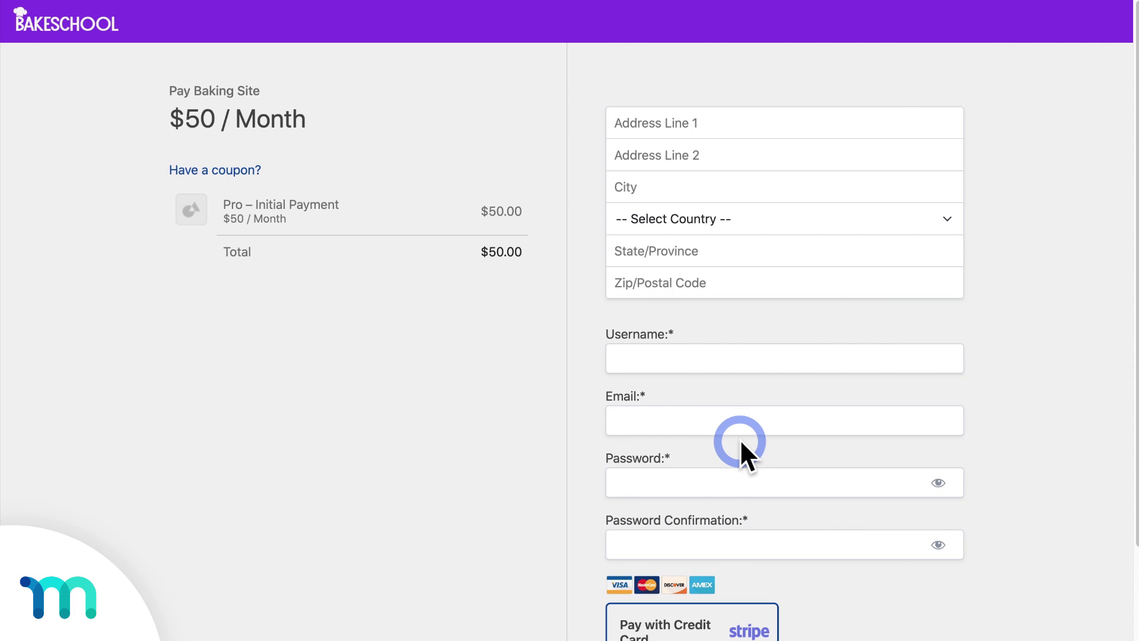
{"action": "left_click", "coordinate": [766, 127]}
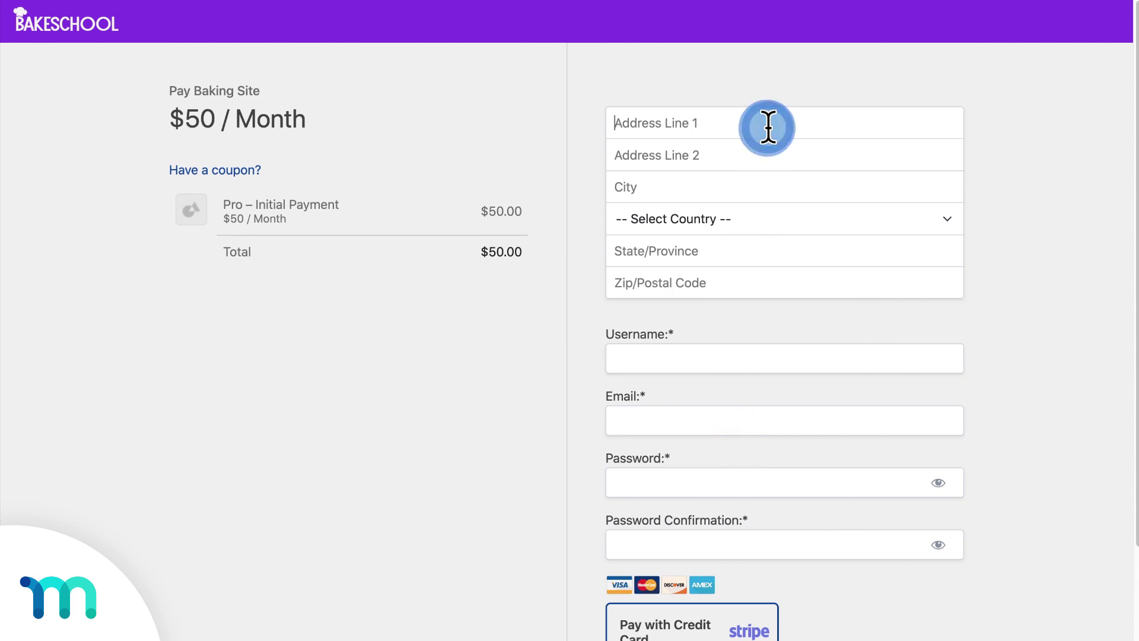
{"action": "type", "text": "111 Main St."}
{"action": "left_click", "coordinate": [775, 195]}
{"action": "type", "text": "New York"}
{"action": "left_click", "coordinate": [775, 219]}
{"action": "left_click", "coordinate": [773, 251]}
{"action": "left_click", "coordinate": [773, 267]}
{"action": "left_click", "coordinate": [771, 283]}
{"action": "type", "text": "90210"}
{"action": "left_click", "coordinate": [787, 358]}
{"action": "type", "text": "johndough2"}
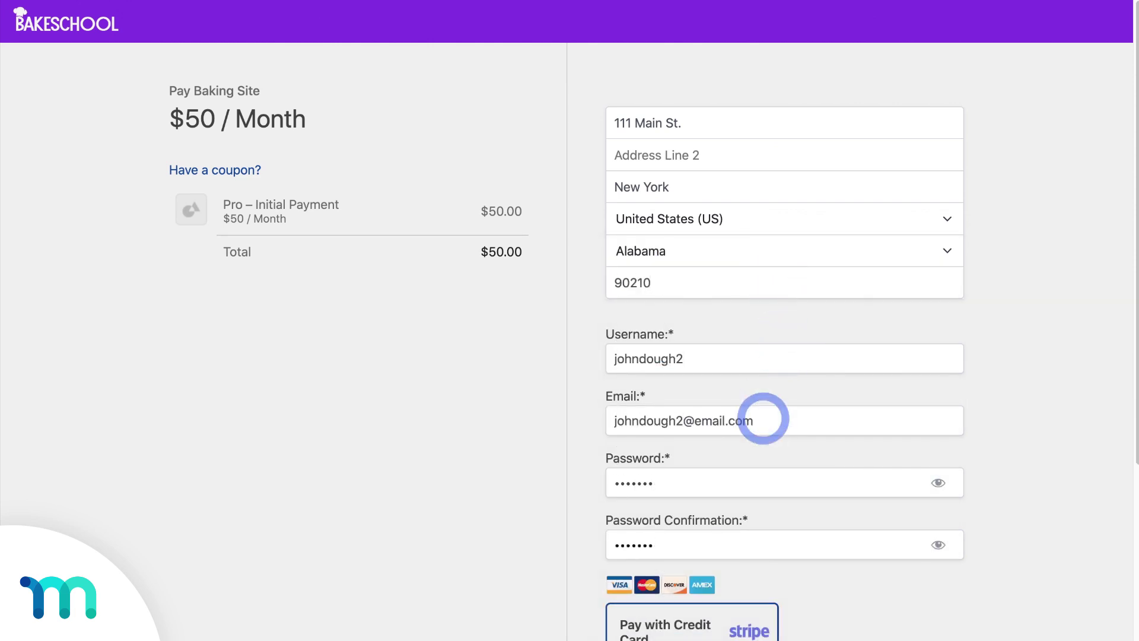
{"action": "scroll", "coordinate": [764, 419], "scroll_direction": "down", "scroll_amount": 9}
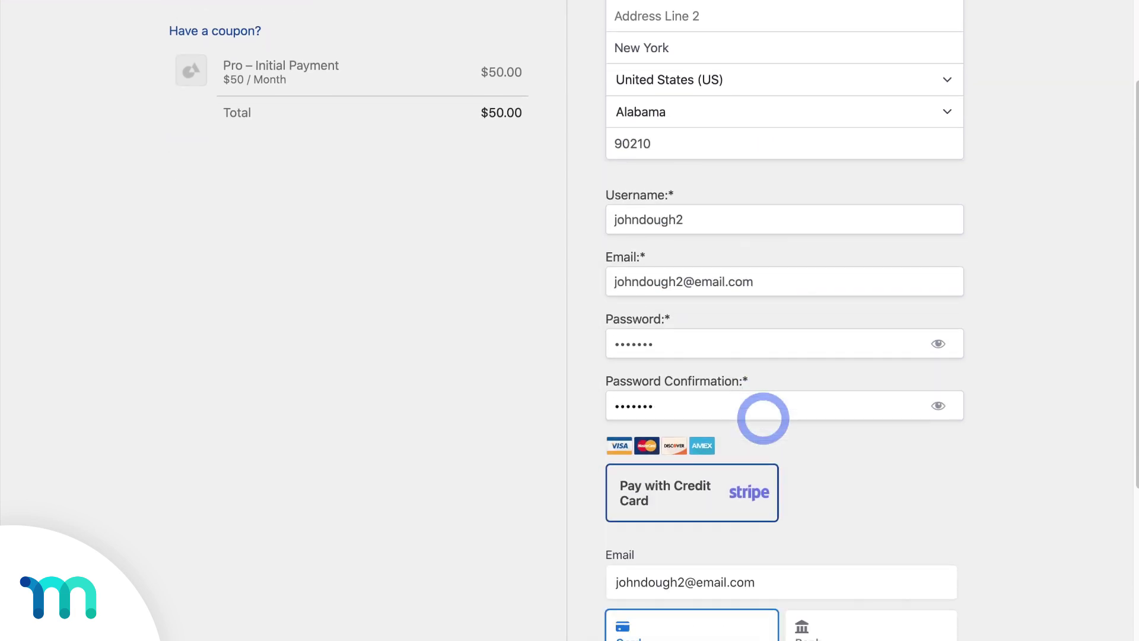
{"action": "left_click", "coordinate": [749, 314]}
{"action": "type", "text": "42"}
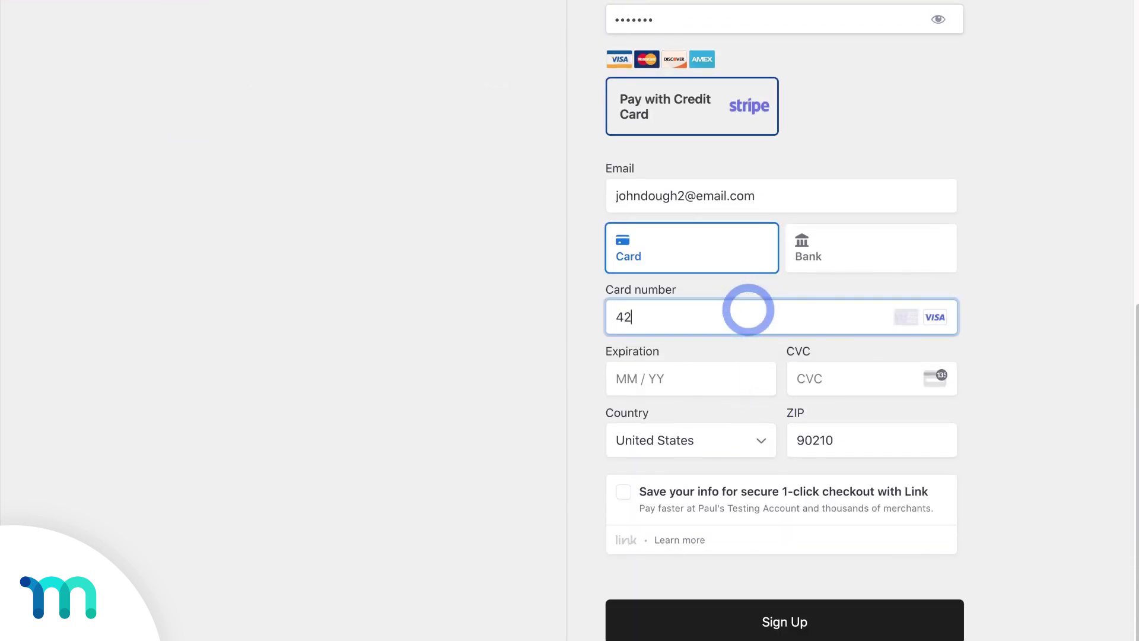
{"action": "type", "text": "424242424242421124182"}
{"action": "left_click", "coordinate": [788, 437]}
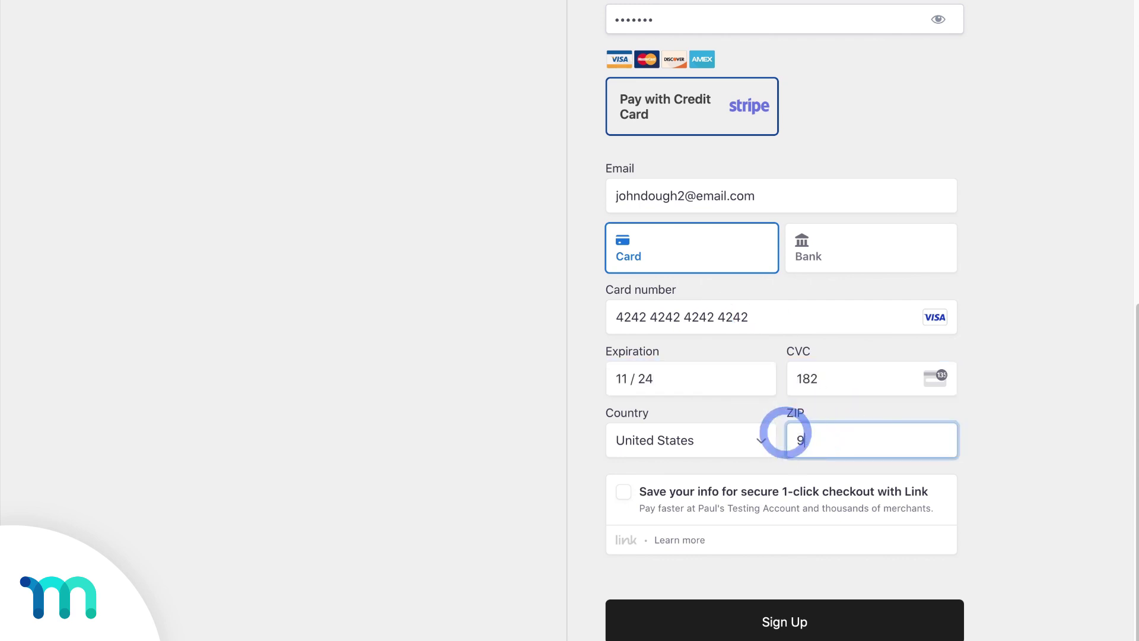
{"action": "scroll", "coordinate": [790, 439], "scroll_direction": "down", "scroll_amount": 1}
{"action": "left_click", "coordinate": [815, 546]}
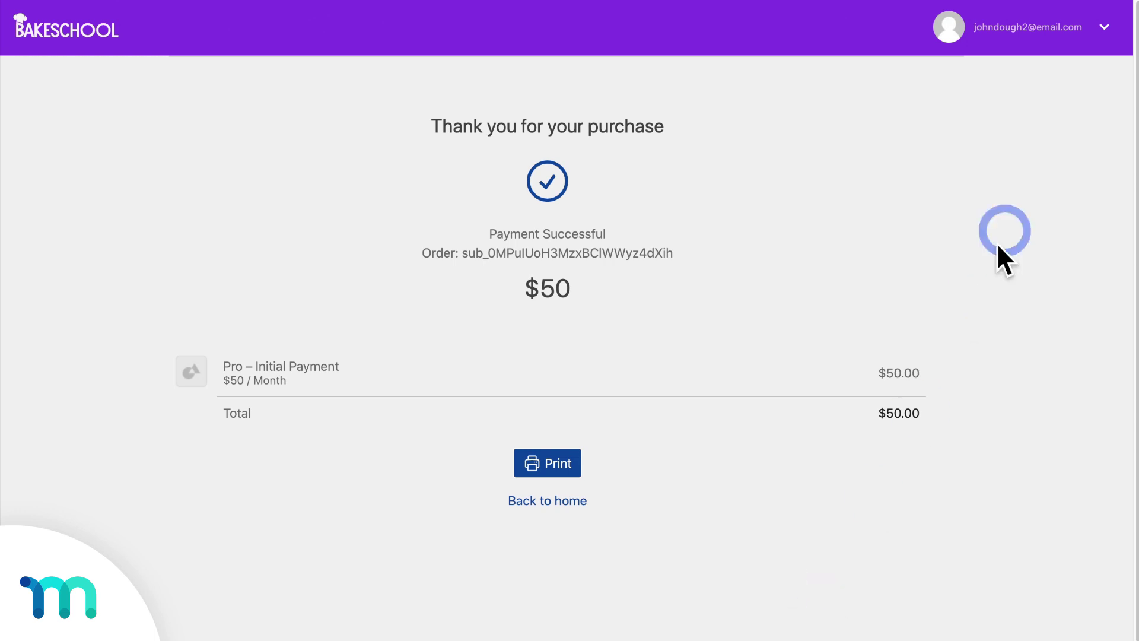
Step: As the new member, open the account page and review subscriptions and payment history
{"action": "left_click", "coordinate": [1104, 46]}
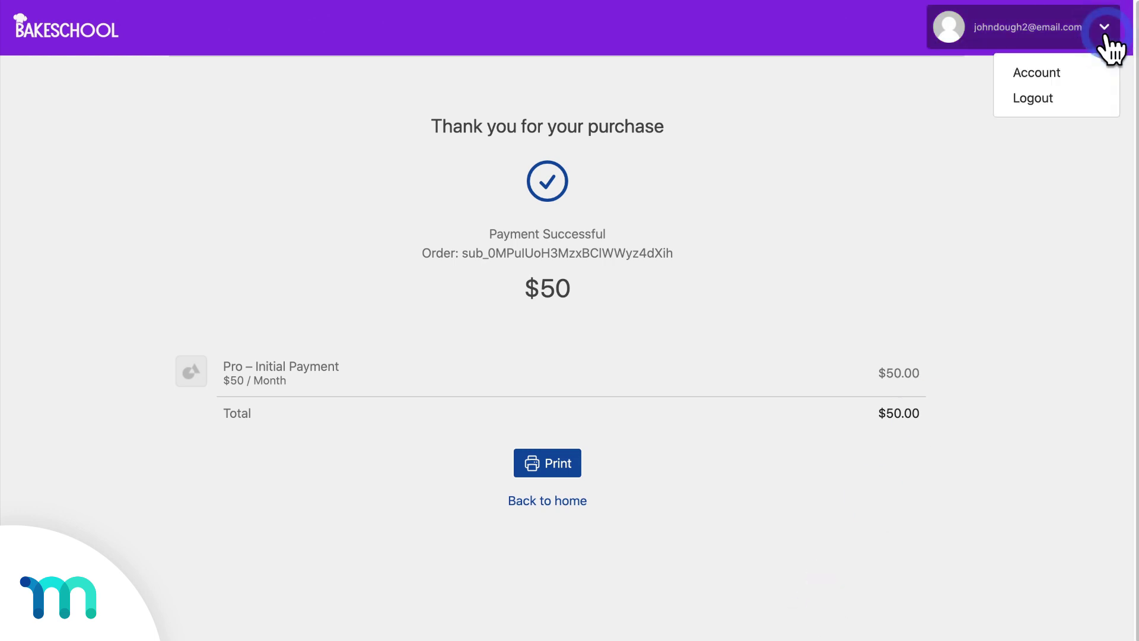
{"action": "left_click", "coordinate": [1062, 74]}
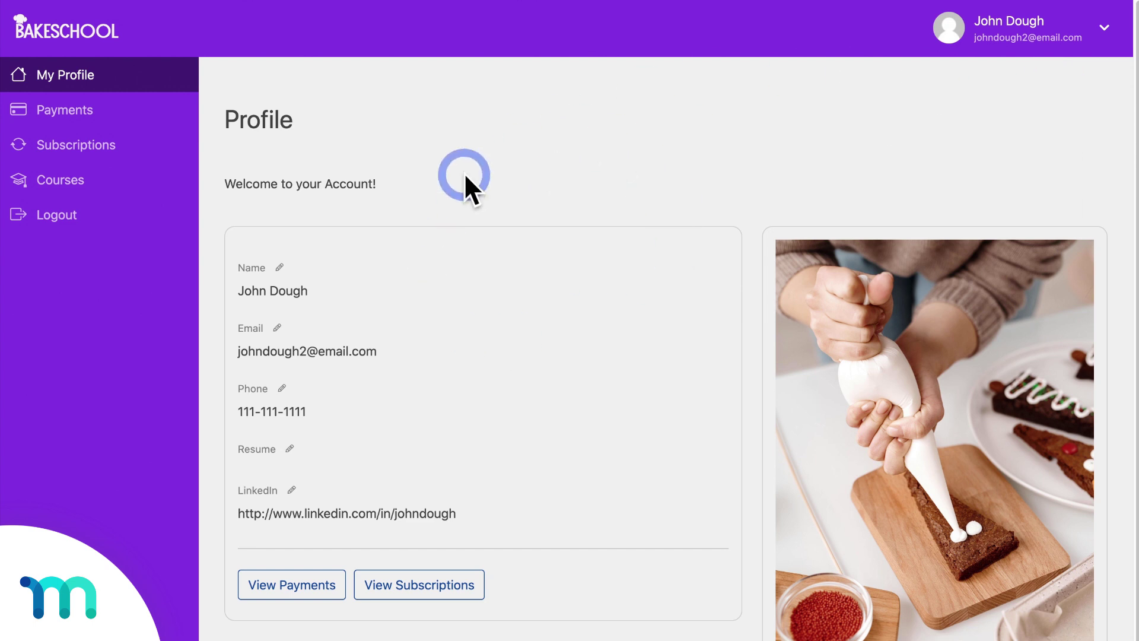
{"action": "left_click", "coordinate": [128, 146]}
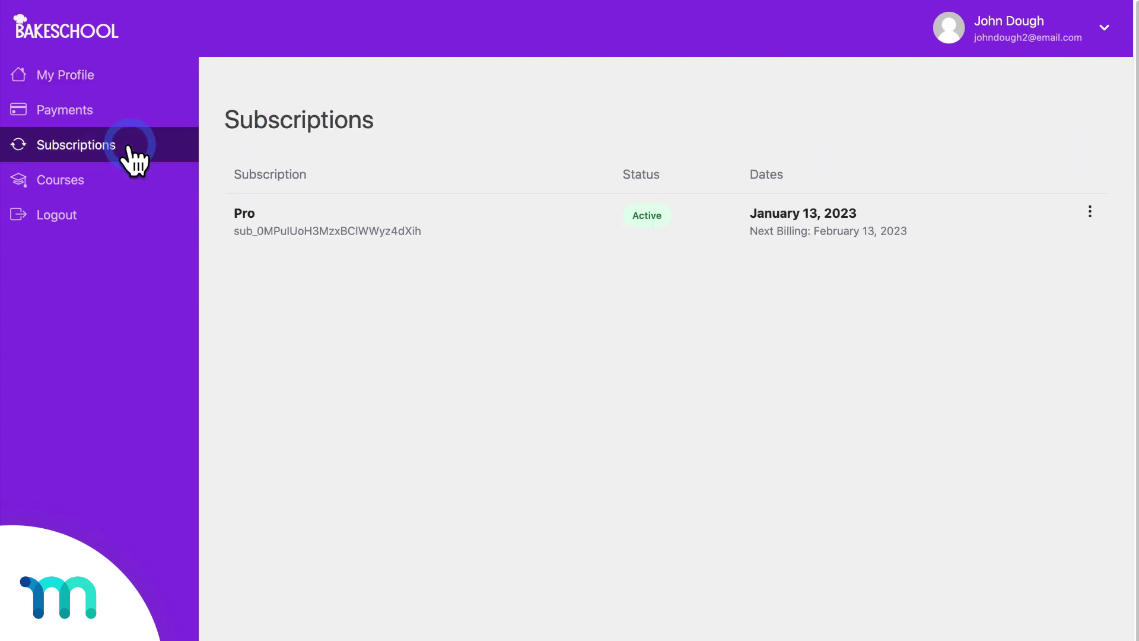
{"action": "left_click", "coordinate": [128, 111]}
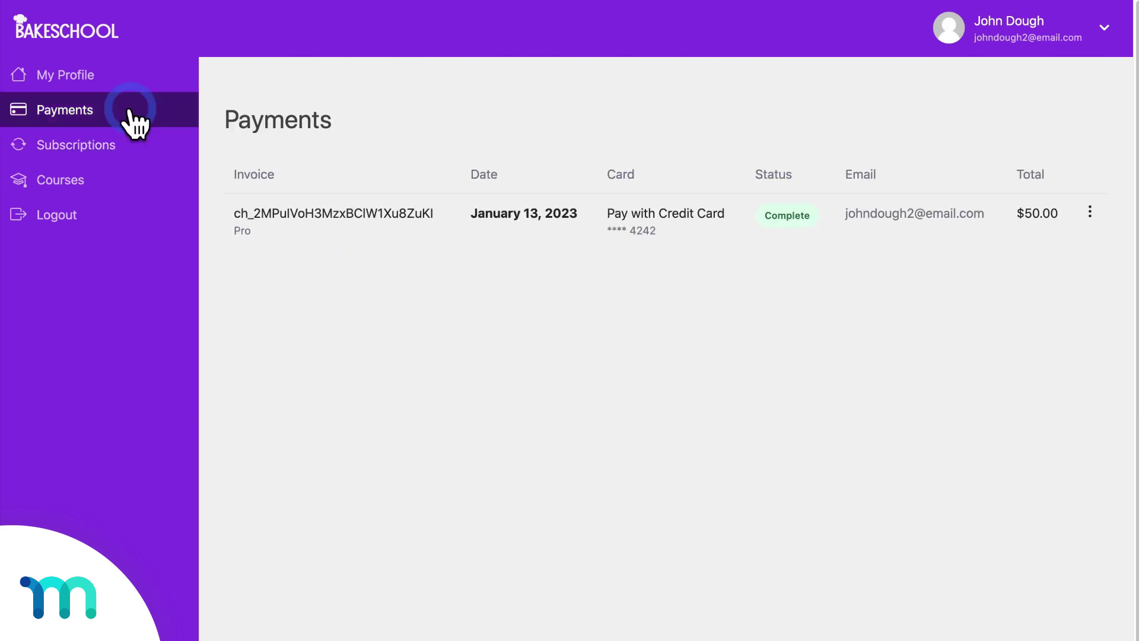
{"action": "left_click", "coordinate": [1089, 213]}
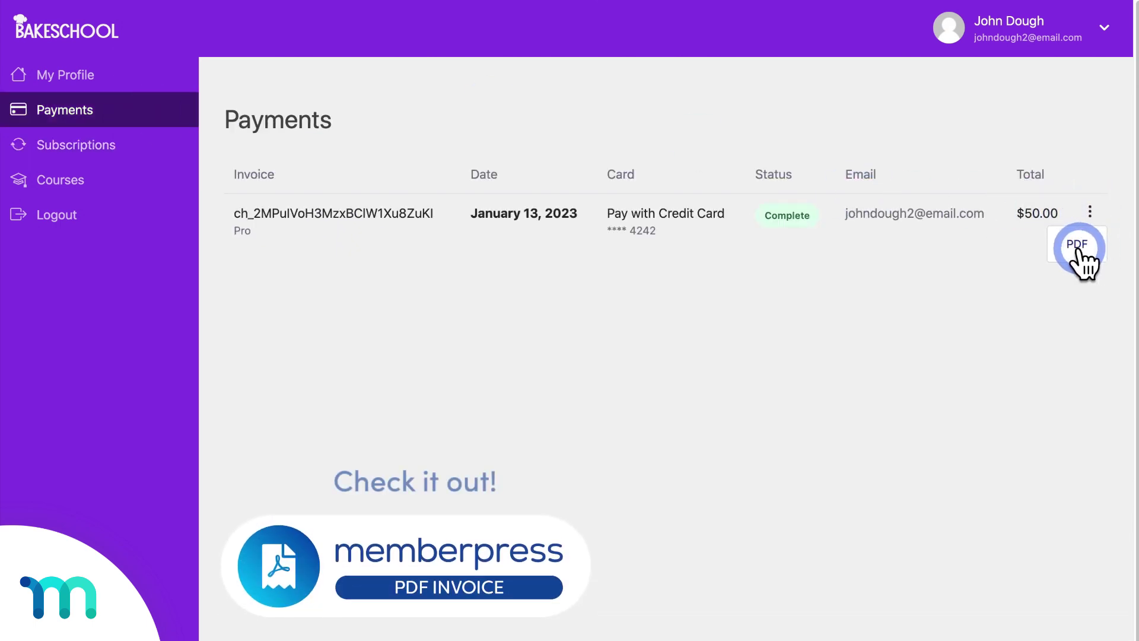
{"action": "left_click", "coordinate": [116, 150]}
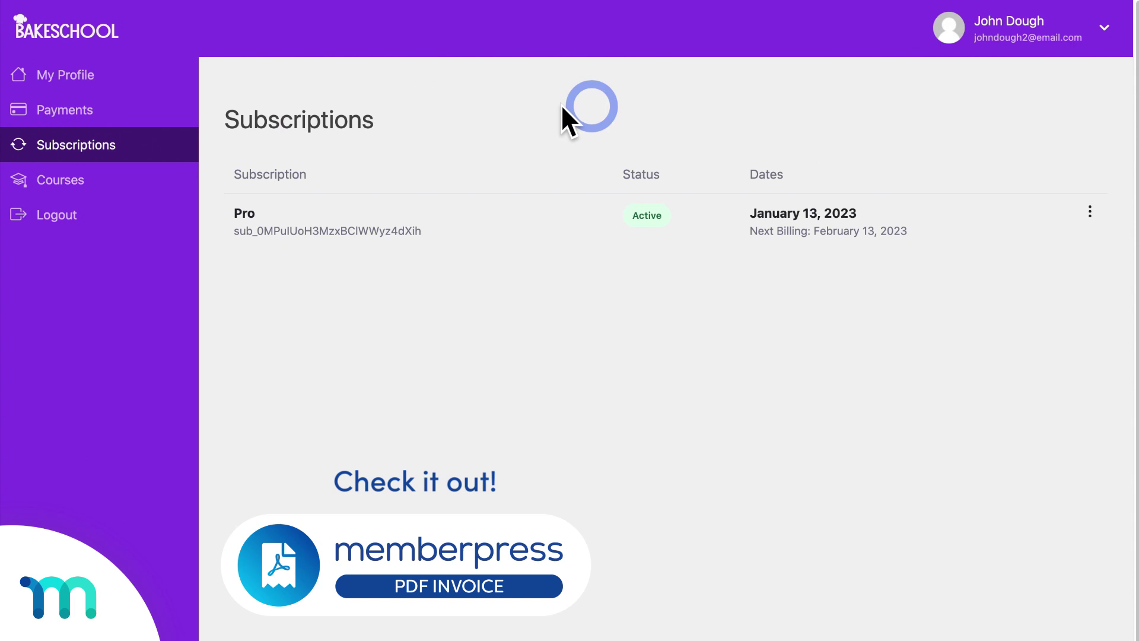
Step: Open the Pro subscription's Sub Accounts page and reveal the add sub-account form
{"action": "left_click", "coordinate": [1087, 213]}
{"action": "left_click", "coordinate": [1086, 313]}
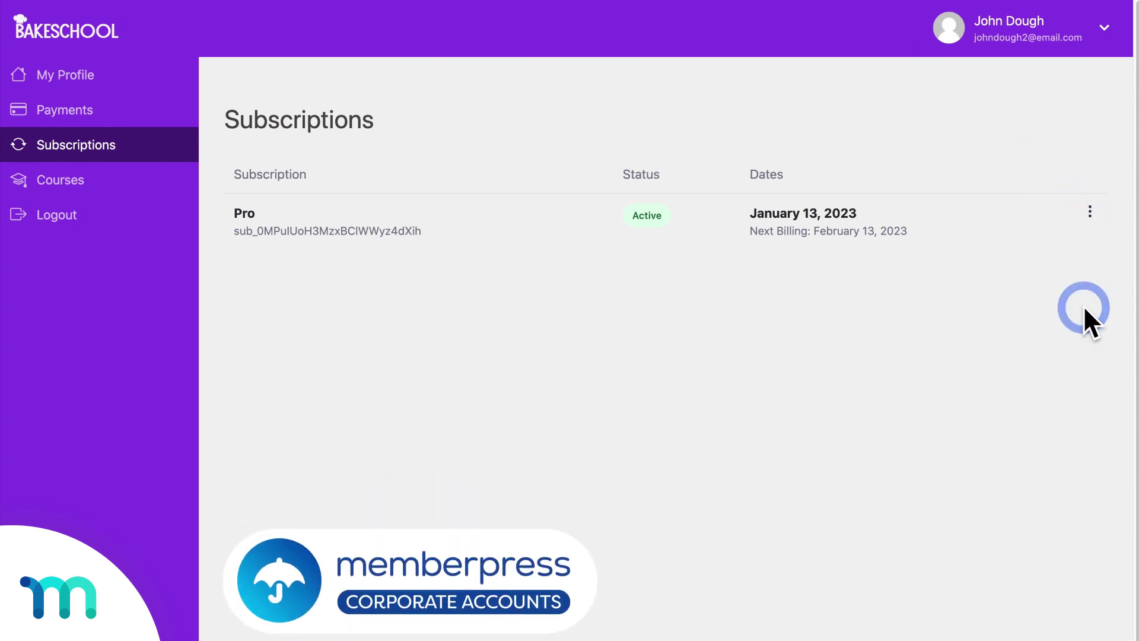
{"action": "left_click", "coordinate": [330, 233]}
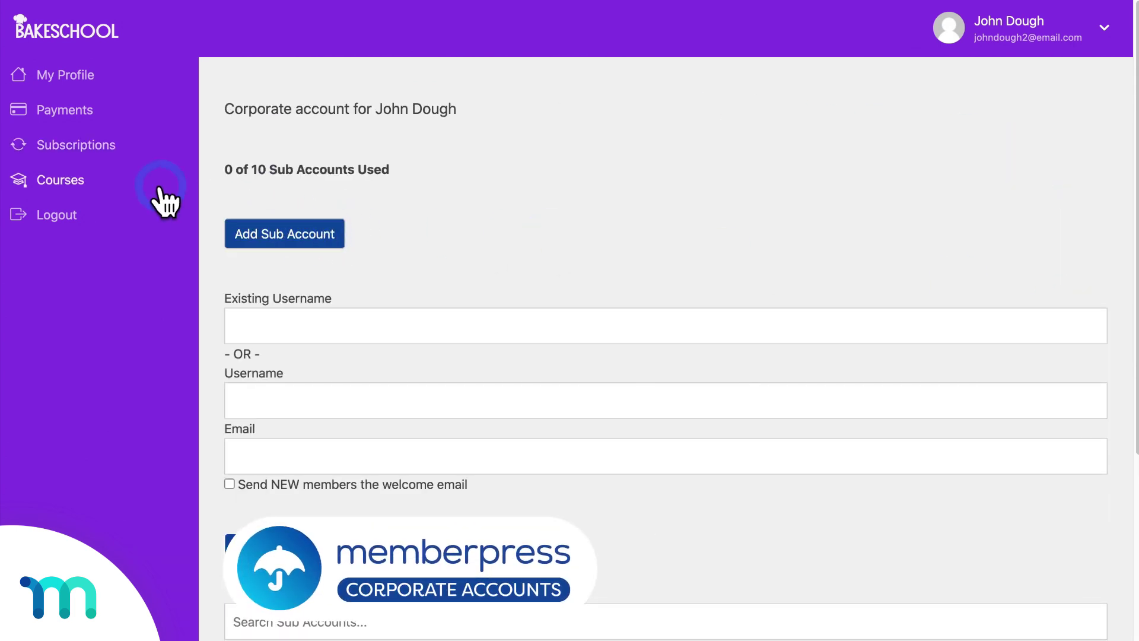
Step: Complete the Intro to cookies lesson in Cookies 101, leaving the course at 5% with History of the cookie next
{"action": "left_click", "coordinate": [66, 183]}
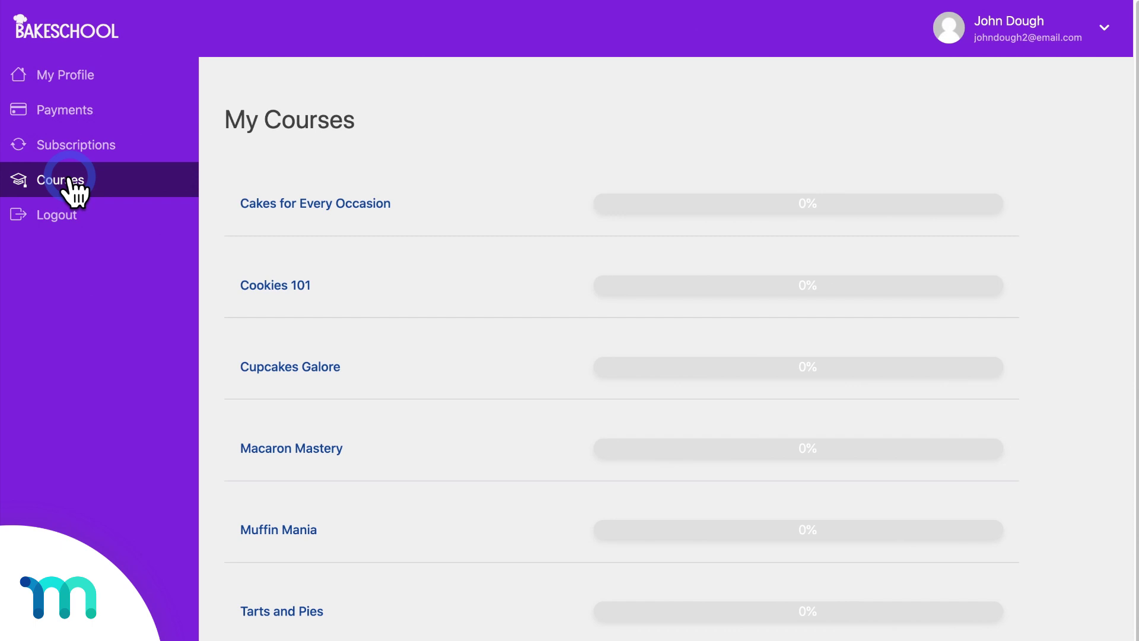
{"action": "left_click", "coordinate": [265, 290]}
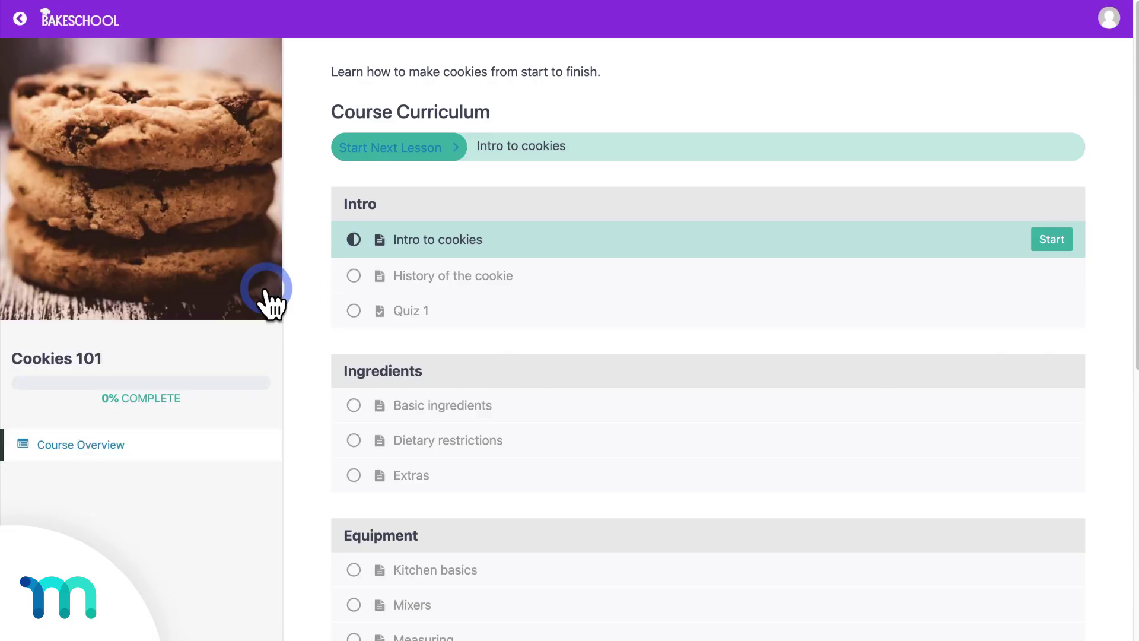
{"action": "left_click", "coordinate": [1049, 240]}
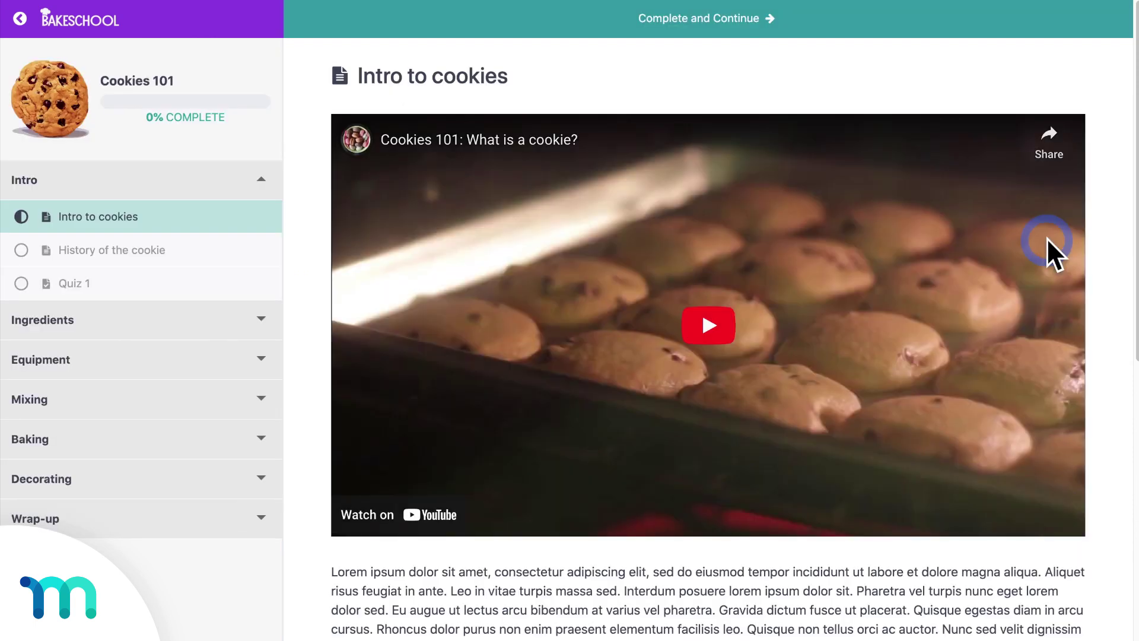
{"action": "left_click", "coordinate": [949, 36]}
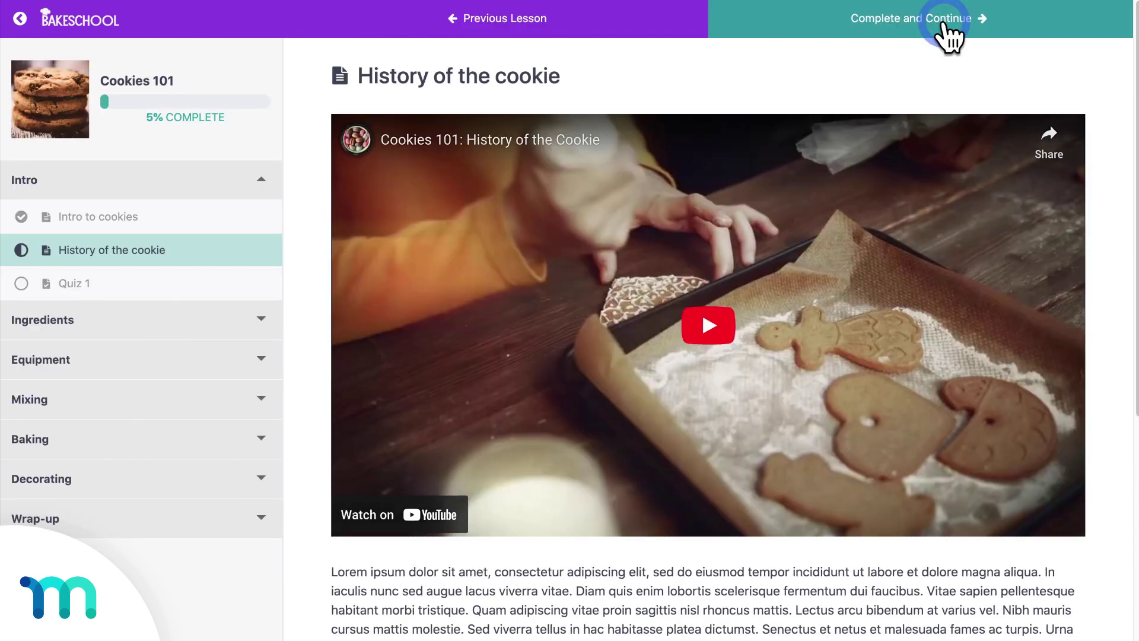
{"action": "left_click", "coordinate": [20, 18]}
Step: Log the member out and shrink the viewport to phone width, with Basic stacked above Pro
{"action": "left_click", "coordinate": [1107, 17]}
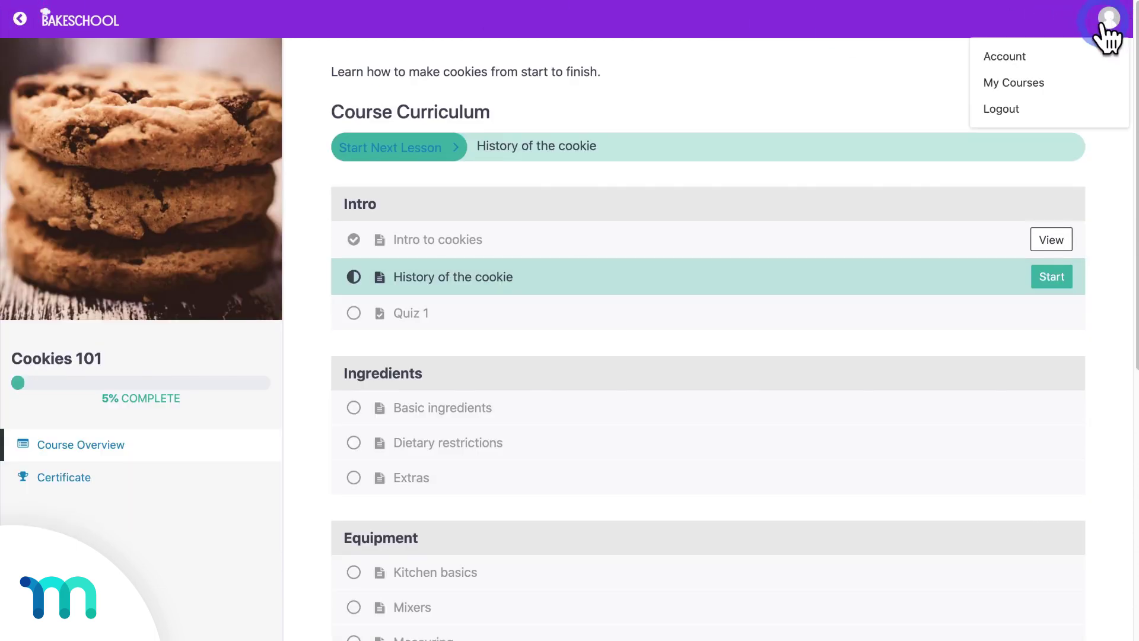
{"action": "left_click", "coordinate": [1022, 114]}
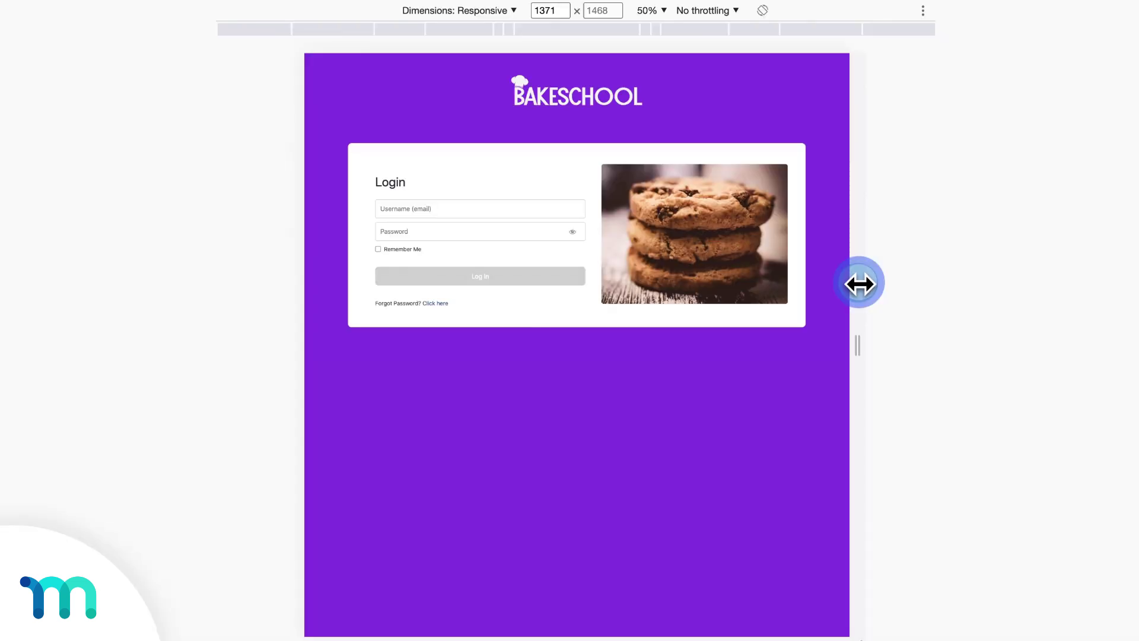
{"action": "left_click_drag", "start_coordinate": [931, 282], "coordinate": [740, 261]}
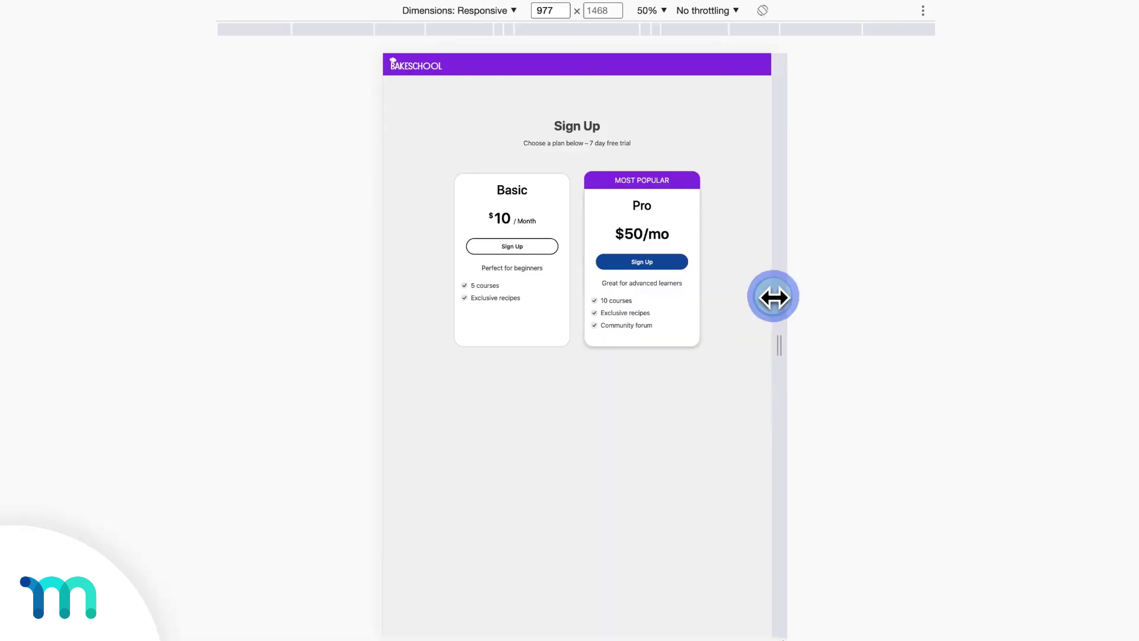
{"action": "left_click_drag", "start_coordinate": [773, 295], "coordinate": [702, 282]}
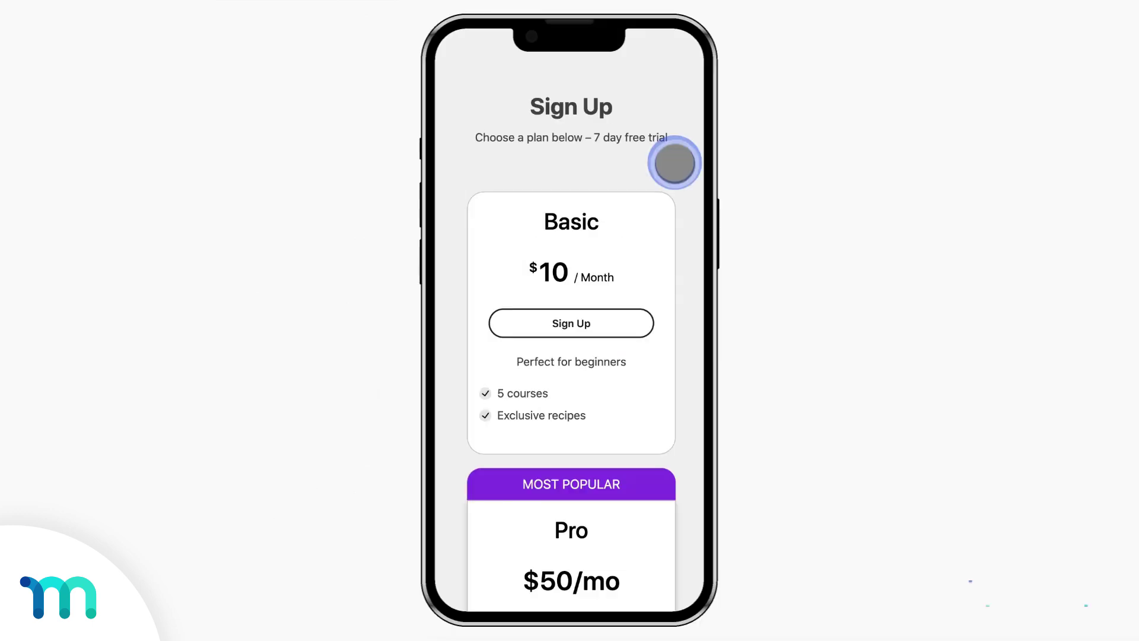
{"action": "scroll", "coordinate": [675, 164], "scroll_direction": "down", "scroll_amount": 3}
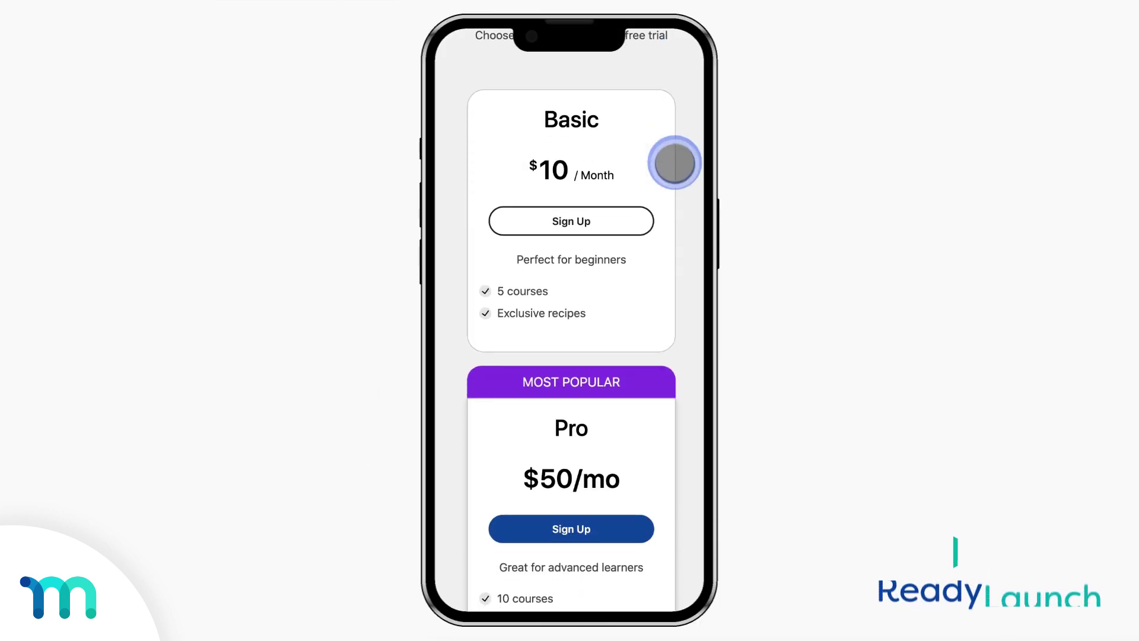
Step: Pick the Pro plan at $50 / Month and begin entering the email on its checkout form
{"action": "scroll", "coordinate": [675, 163], "scroll_direction": "down", "scroll_amount": 2}
{"action": "scroll", "coordinate": [674, 162], "scroll_direction": "up", "scroll_amount": 5}
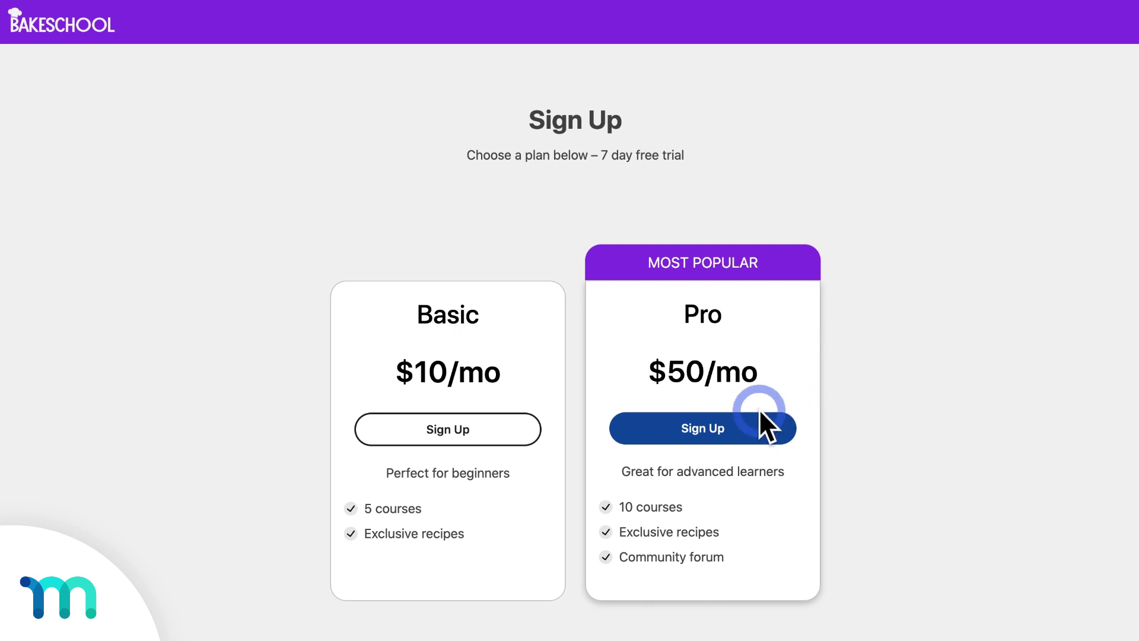
{"action": "left_click", "coordinate": [760, 409]}
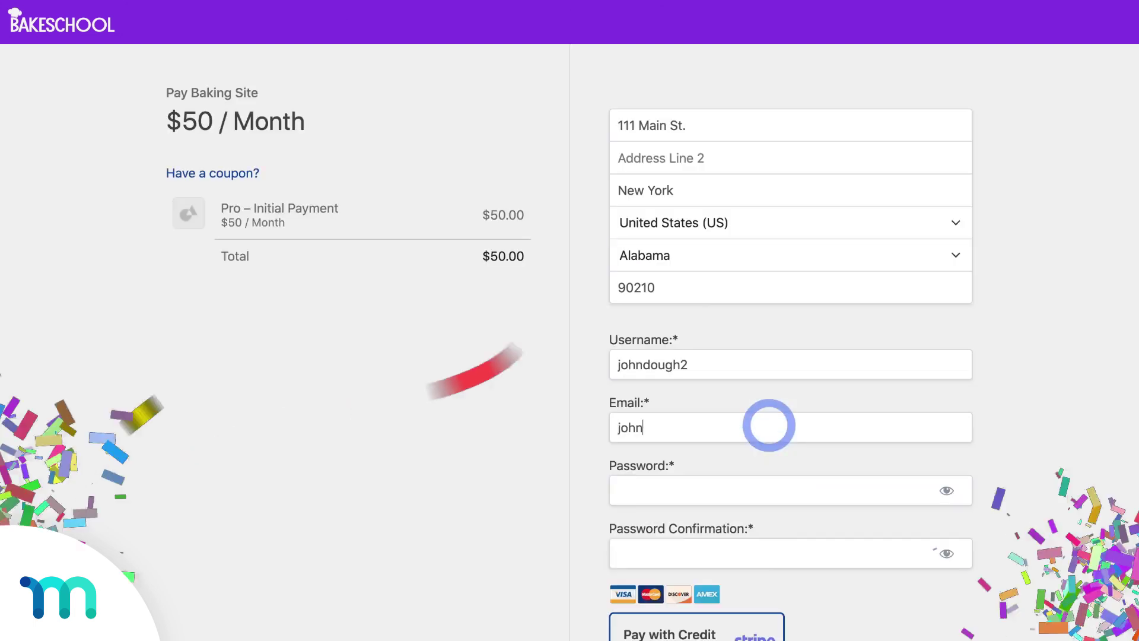
{"action": "type", "text": "ough2"}
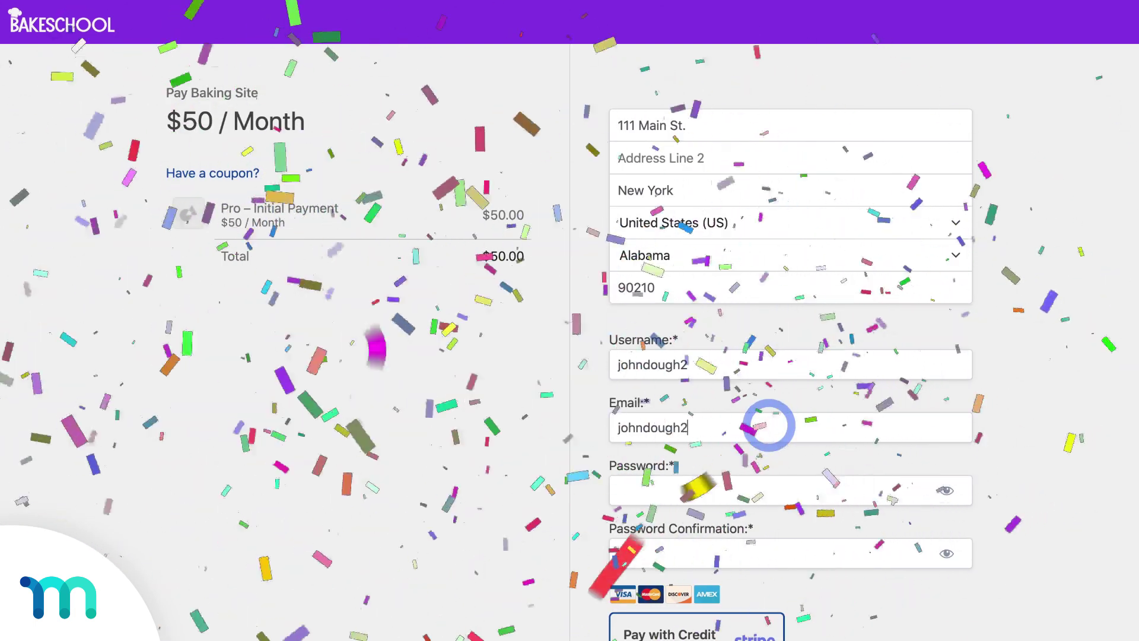